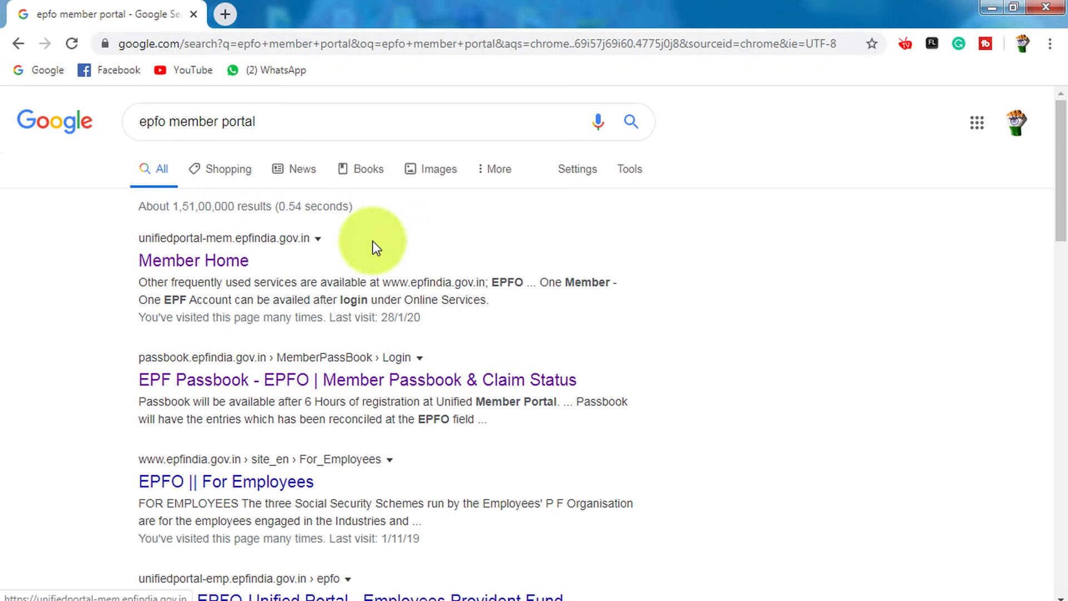
Step: Open the EPFO Member Home page from the Google results for 'epfo member portal'
left_click(201, 260)
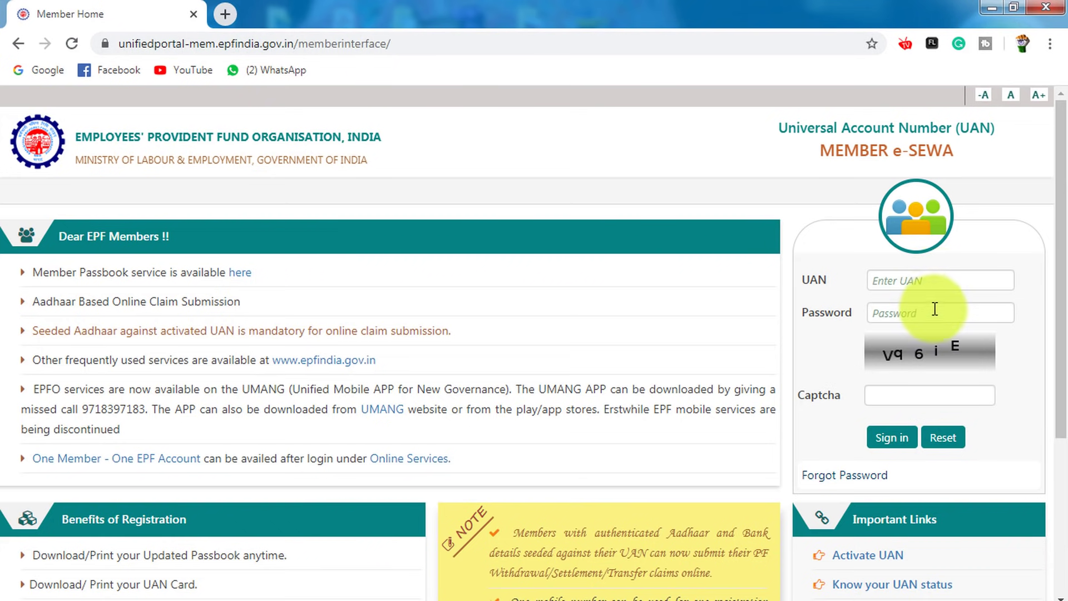
Step: Sign in to the member portal with the saved UAN and password plus the captcha
left_click(940, 281)
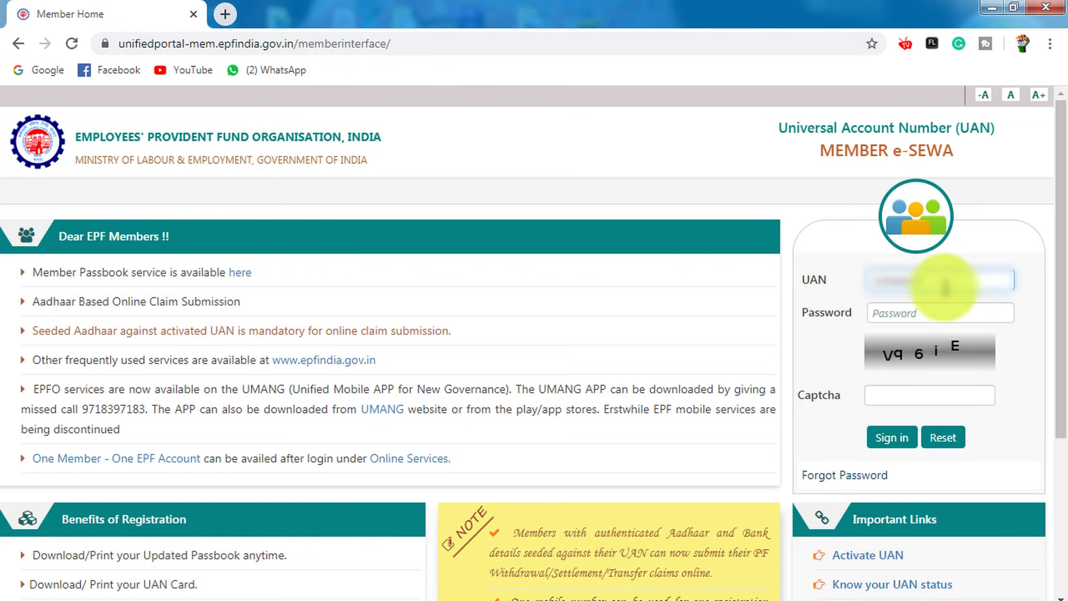
key("Tab")
type("vq6iE")
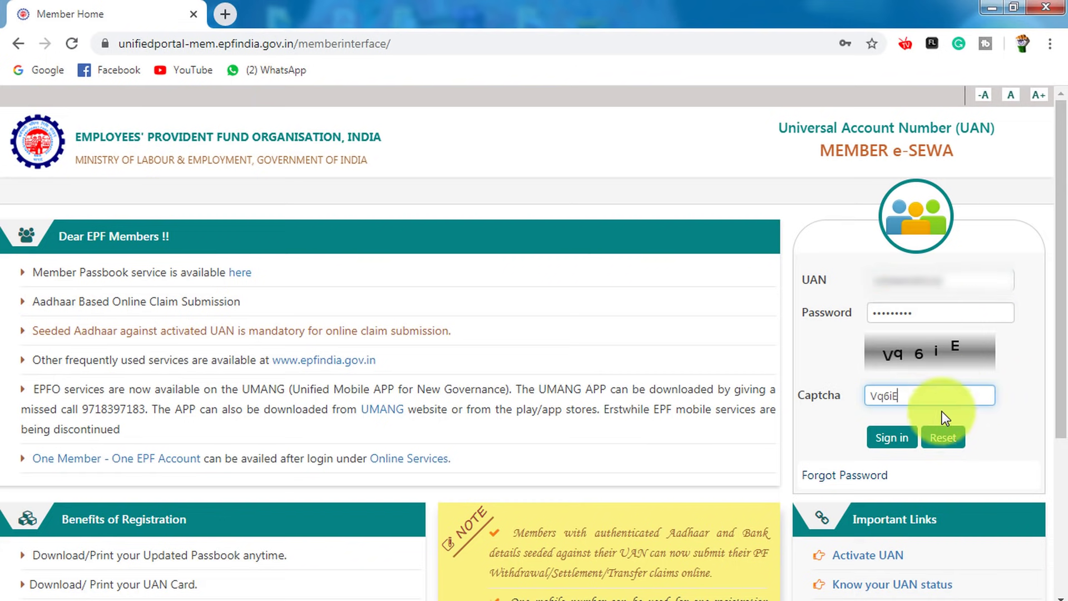
left_click(892, 438)
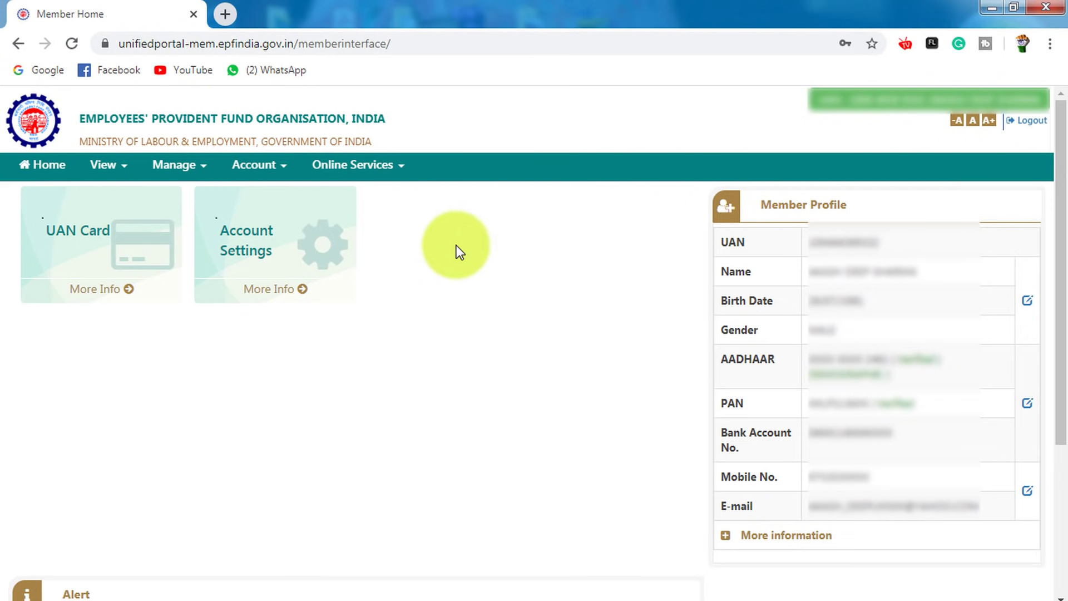
Step: Choose CLAIM (FORM-31,19,10C&10D) from the Online Services menu
left_click(369, 175)
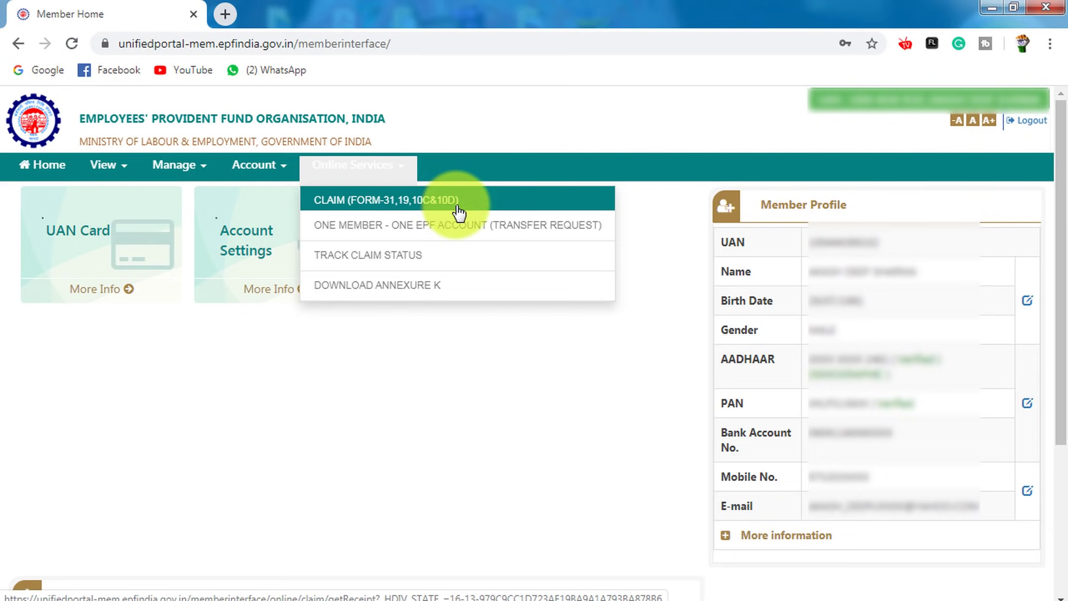
left_click(383, 210)
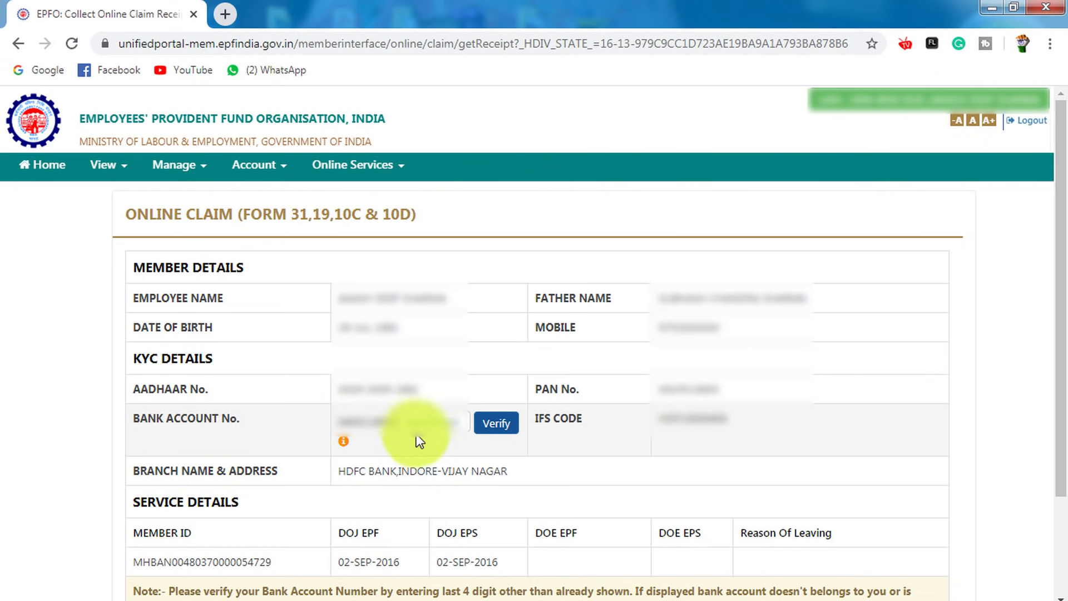
Step: Enter the bank account's last digits in the box beside Verify
left_click(433, 423)
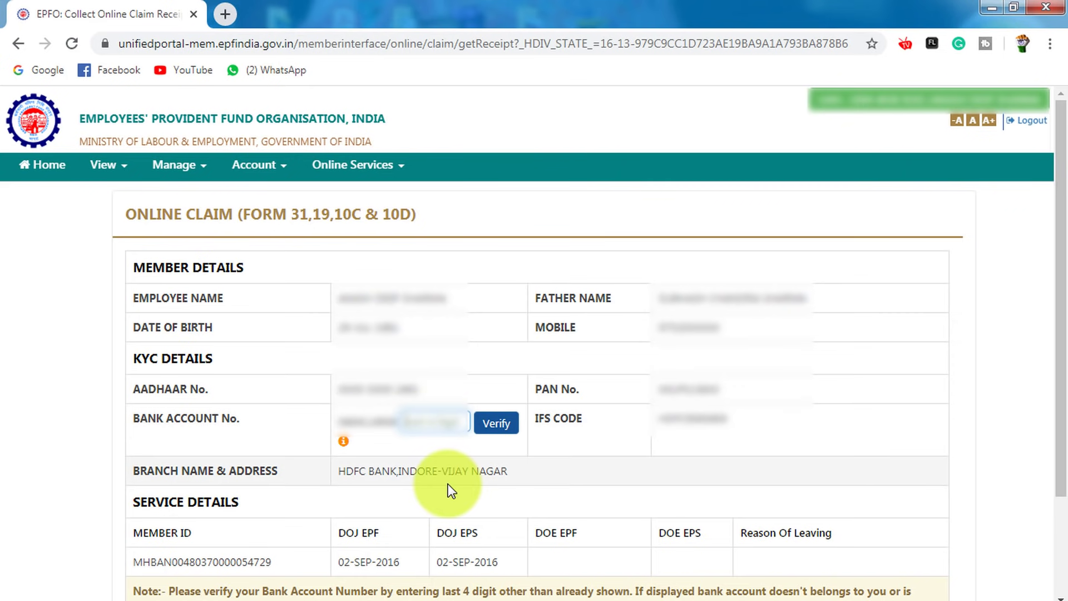
left_click(429, 424)
type("101")
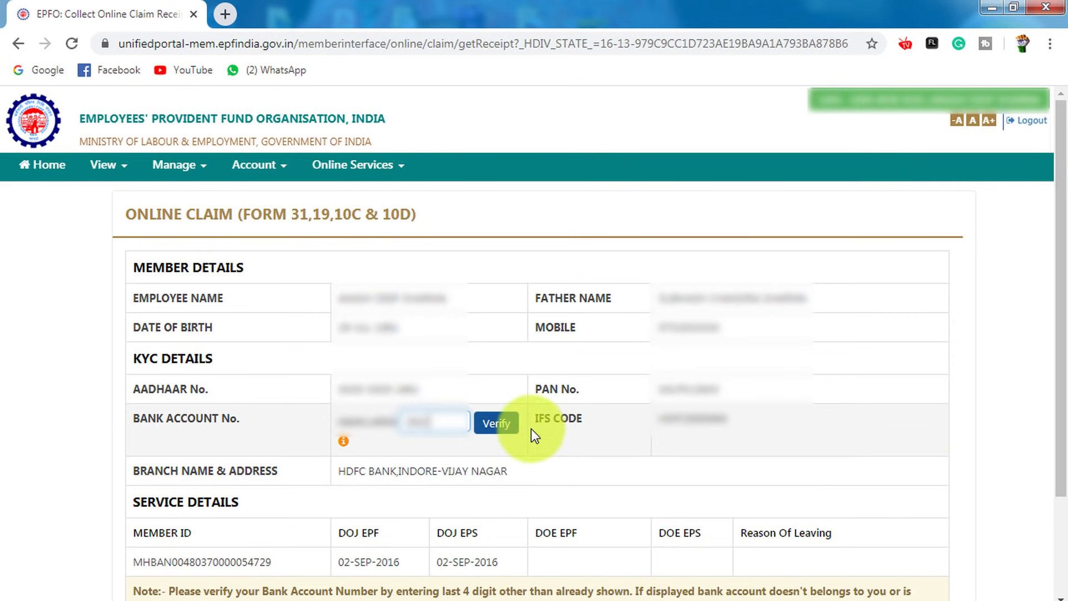
left_click(492, 427)
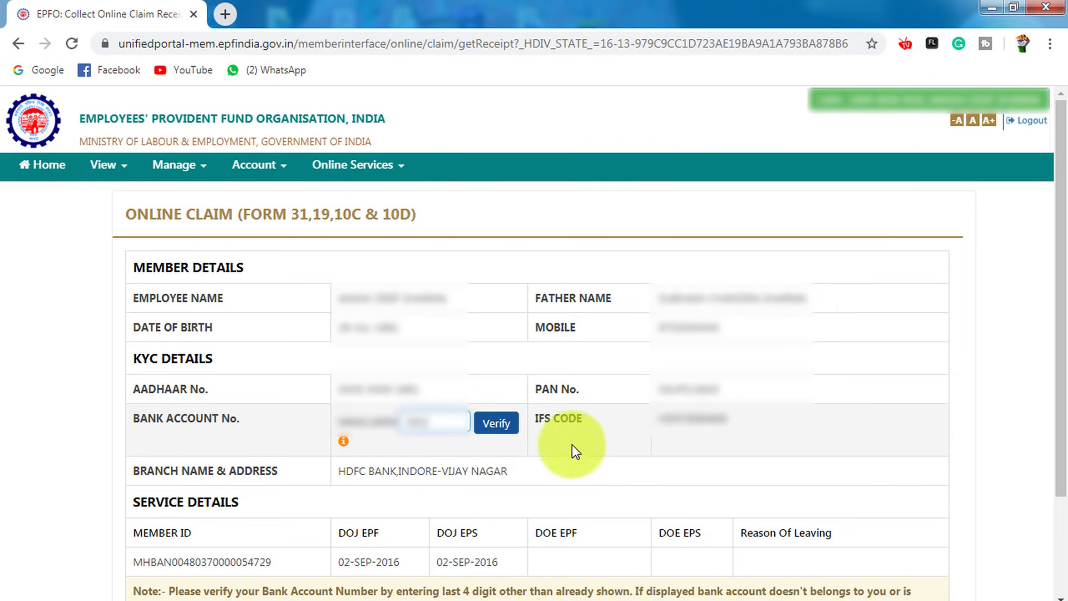
Step: Verify the bank account by agreeing to the Certificate of Undertaking
left_click(496, 427)
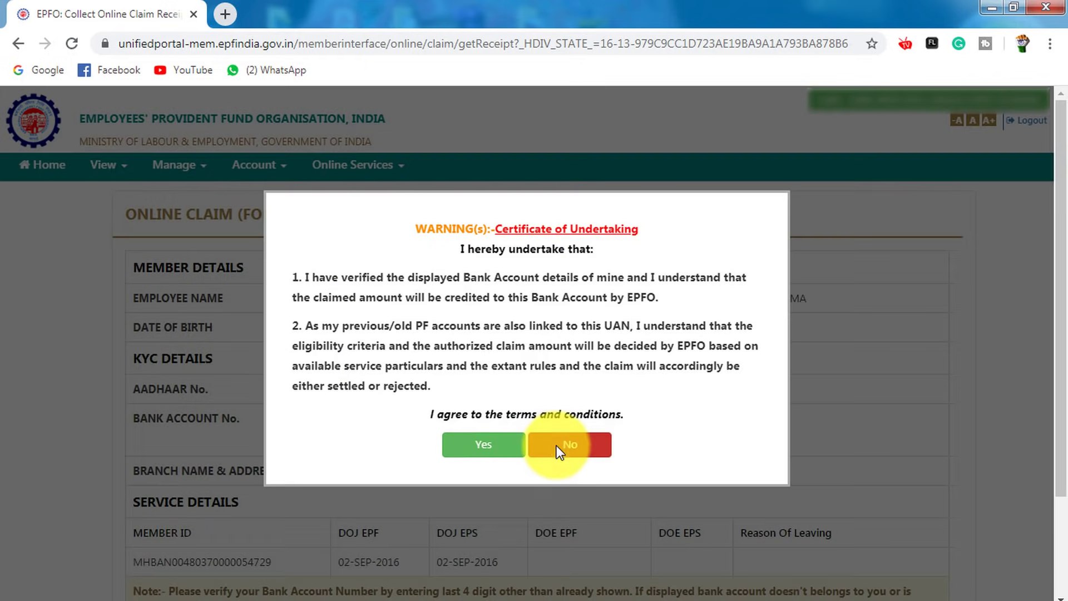
left_click(486, 449)
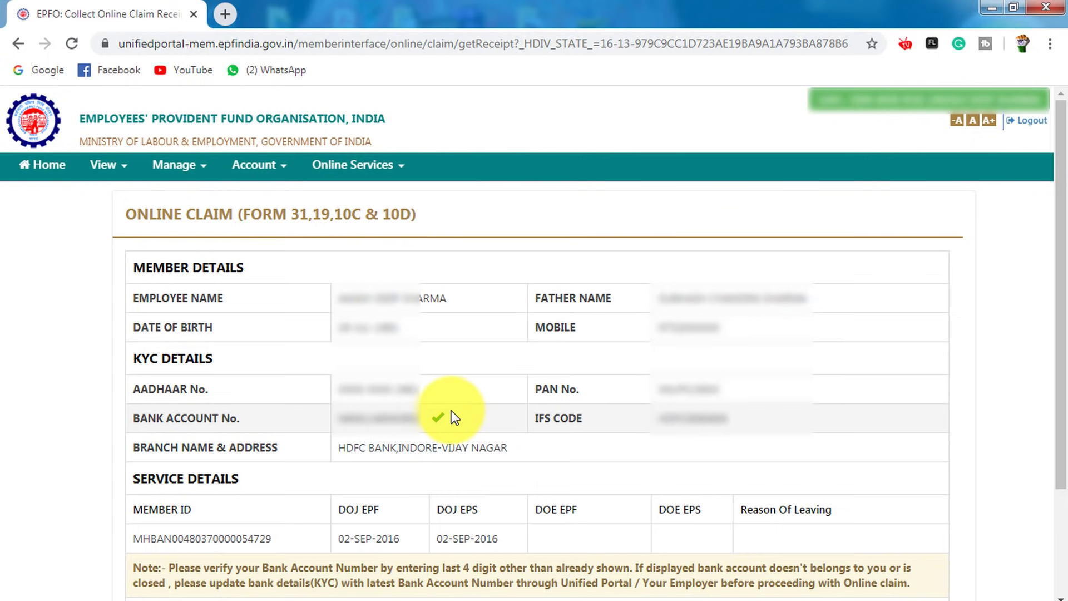
scroll(237, 408, "down", 3)
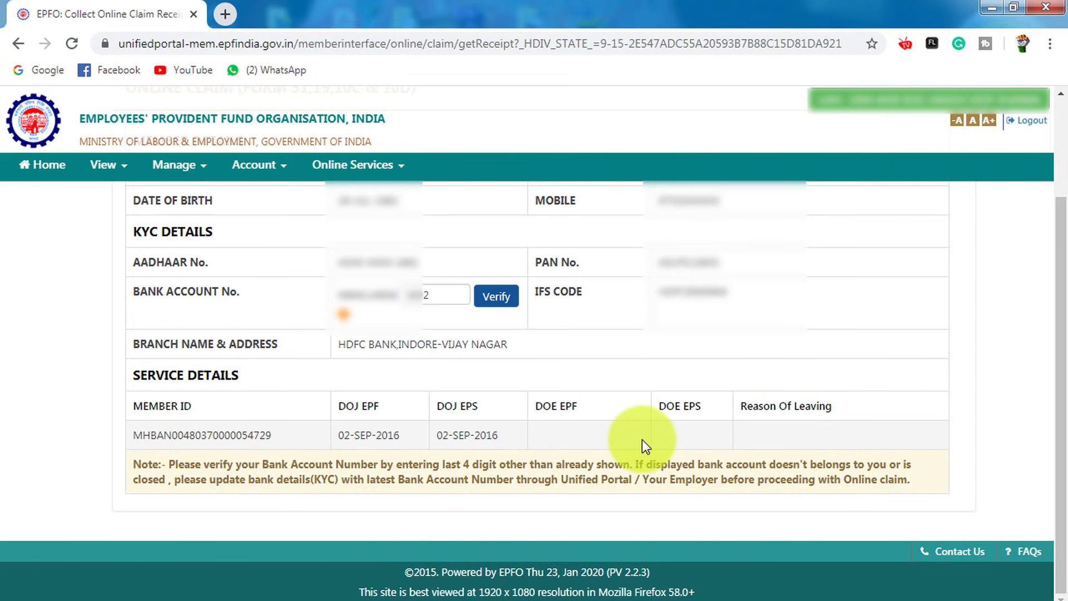
Step: Open View > Passbook and log in with the UAN, the account password and the captcha
left_click(117, 170)
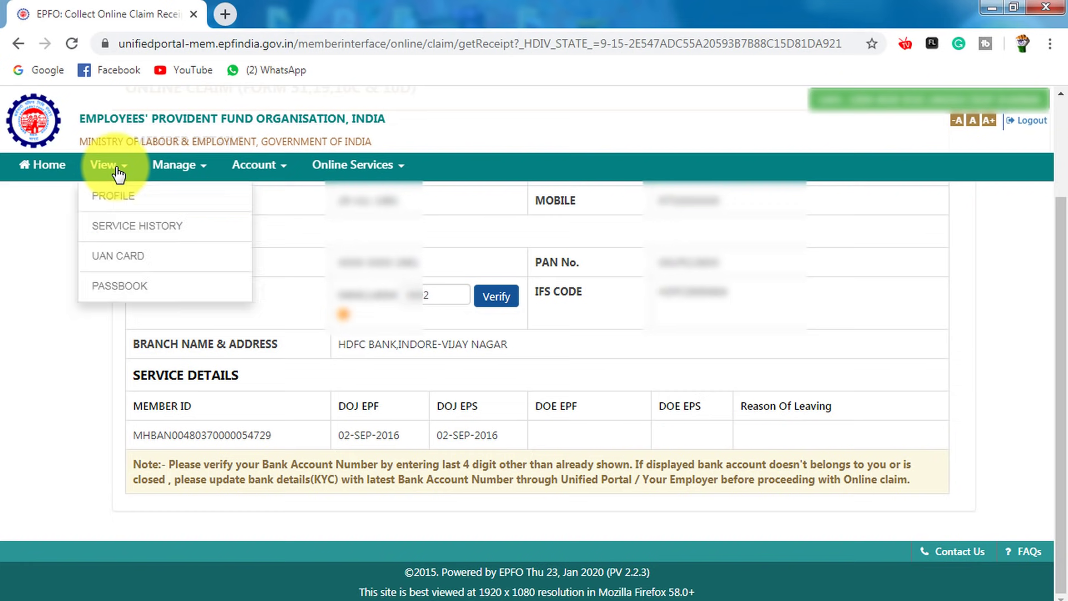
left_click(134, 294)
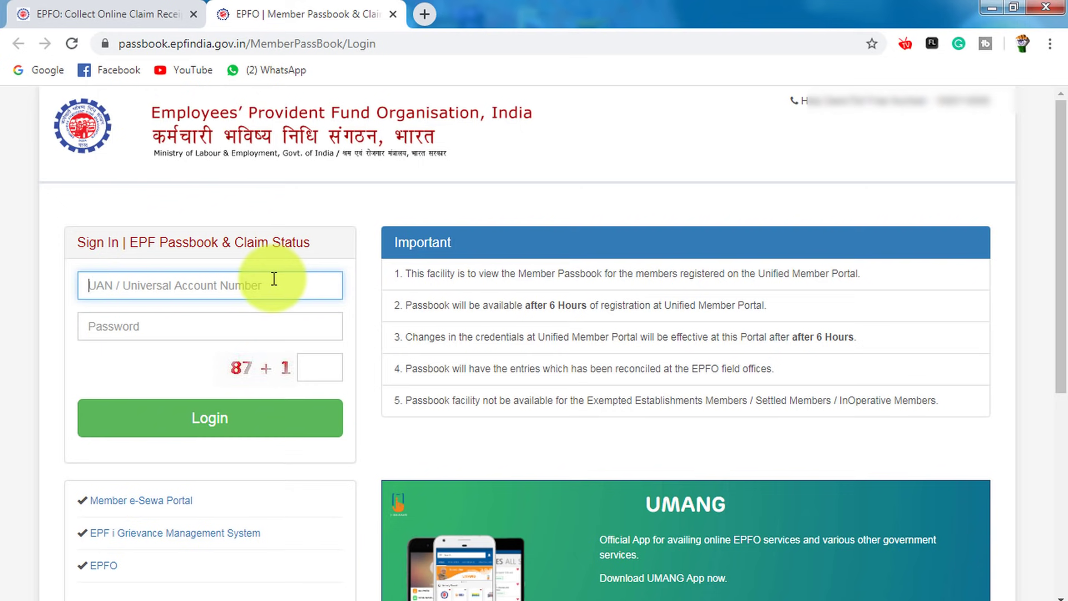
key("ctrl+v")
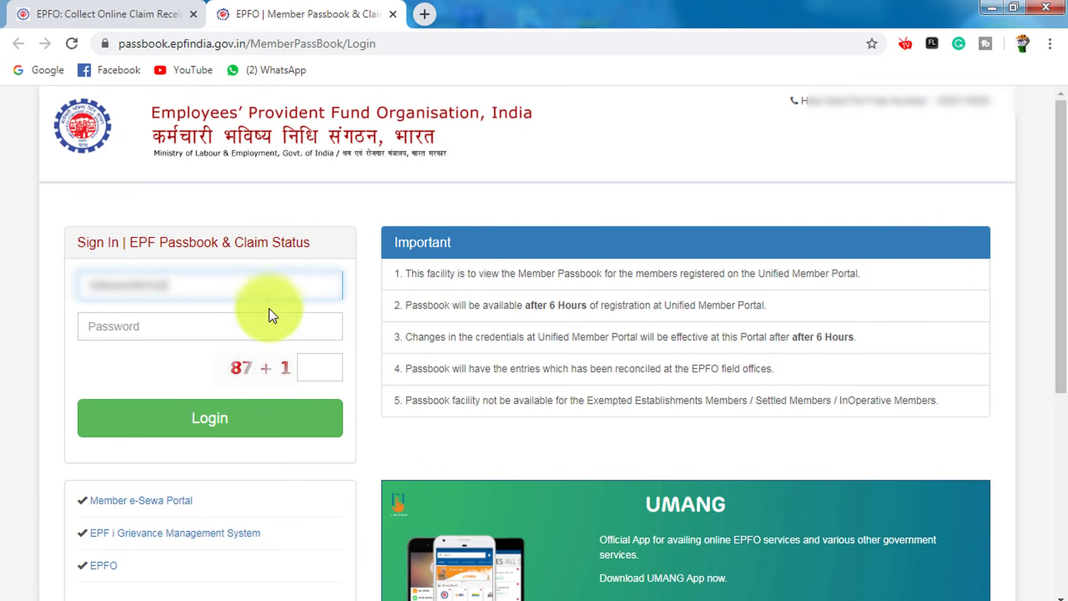
left_click(262, 329)
type("*********")
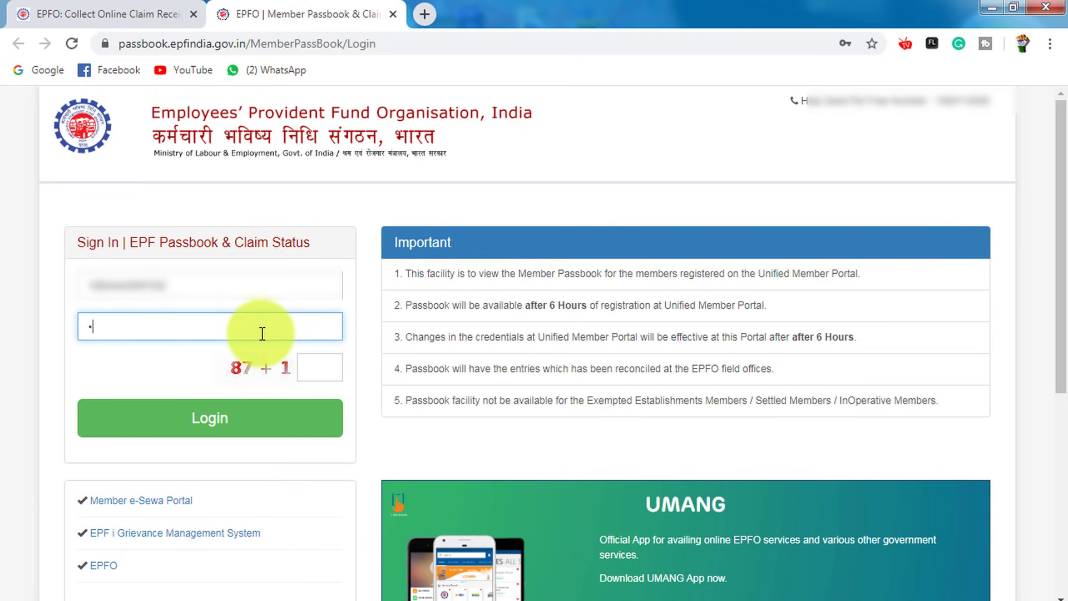
left_click(310, 368)
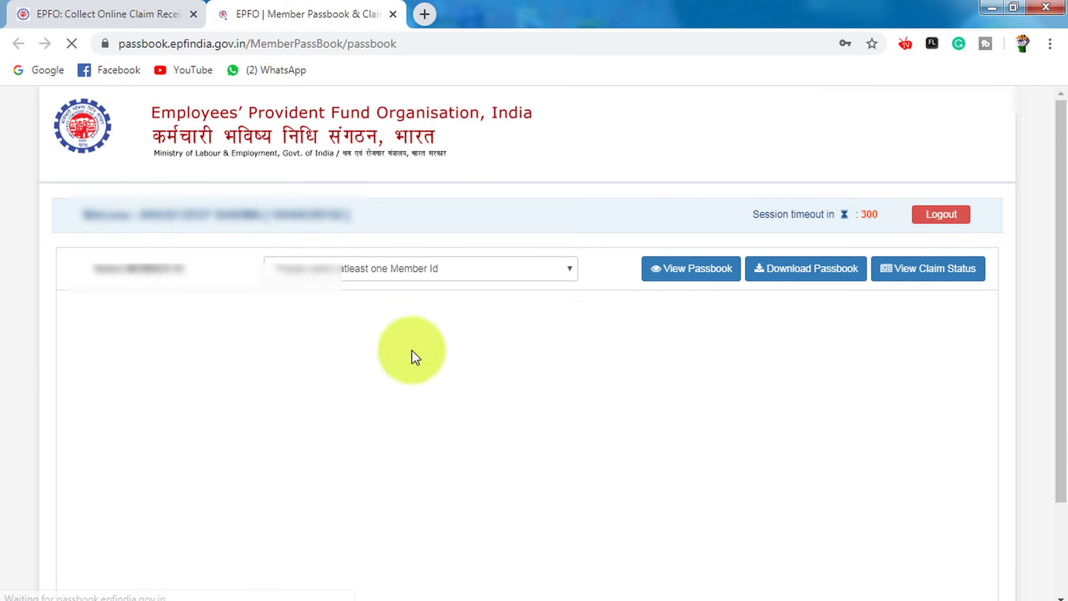
Step: View passbooks for the older and current member IDs, noting the ₹592,419 total balance
left_click(393, 268)
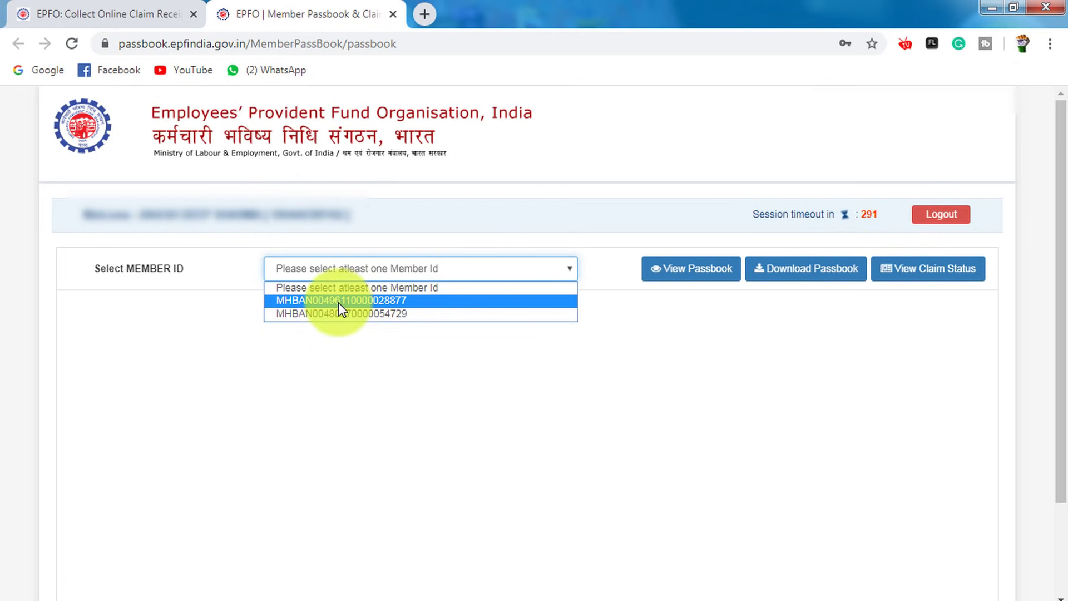
left_click(352, 301)
left_click(683, 281)
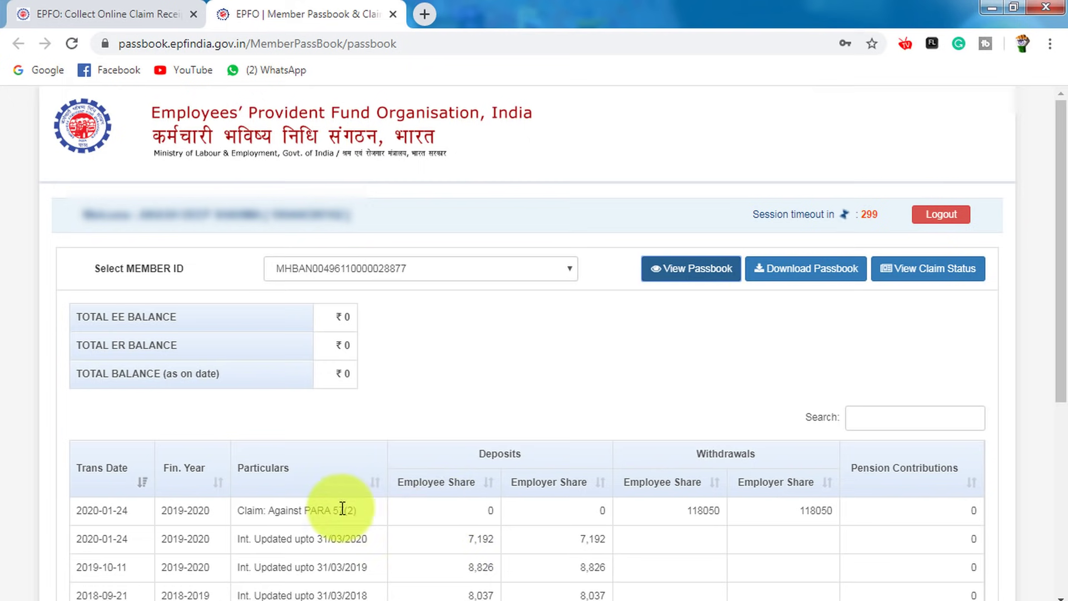
left_click(415, 269)
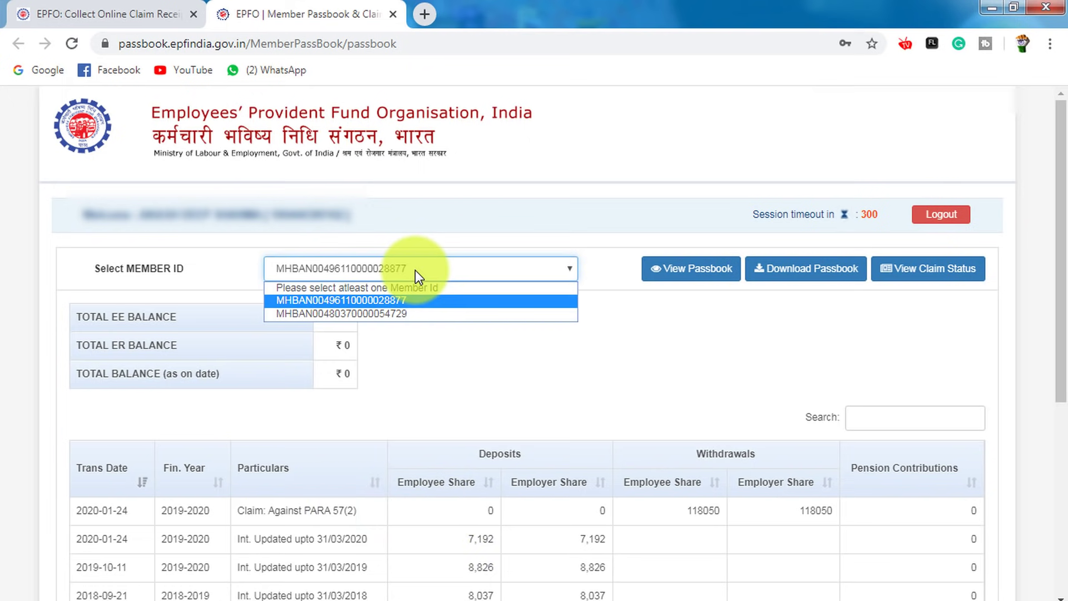
left_click(386, 315)
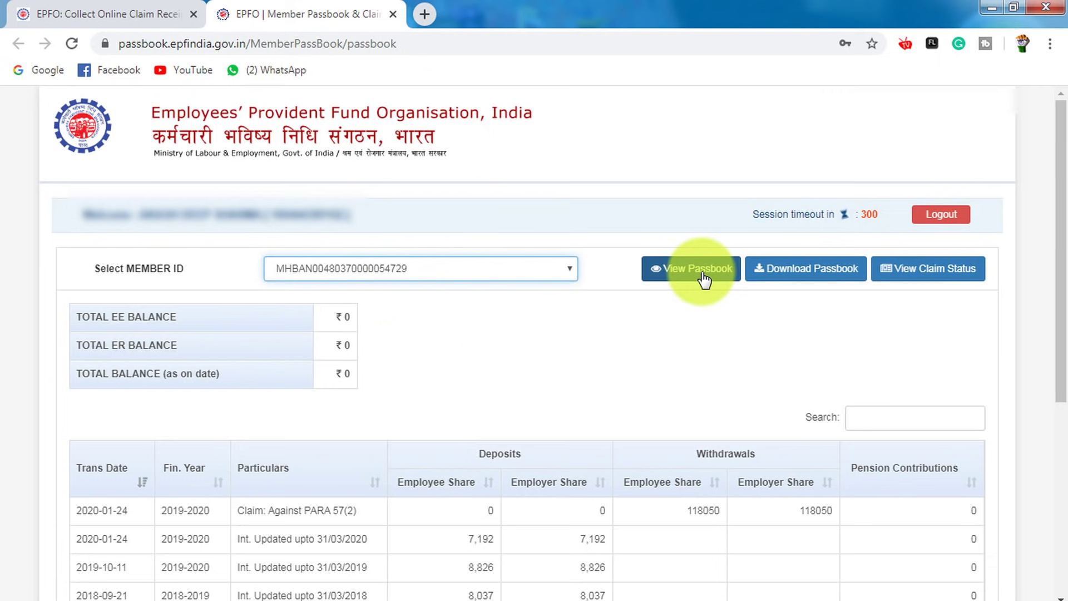
left_click(701, 278)
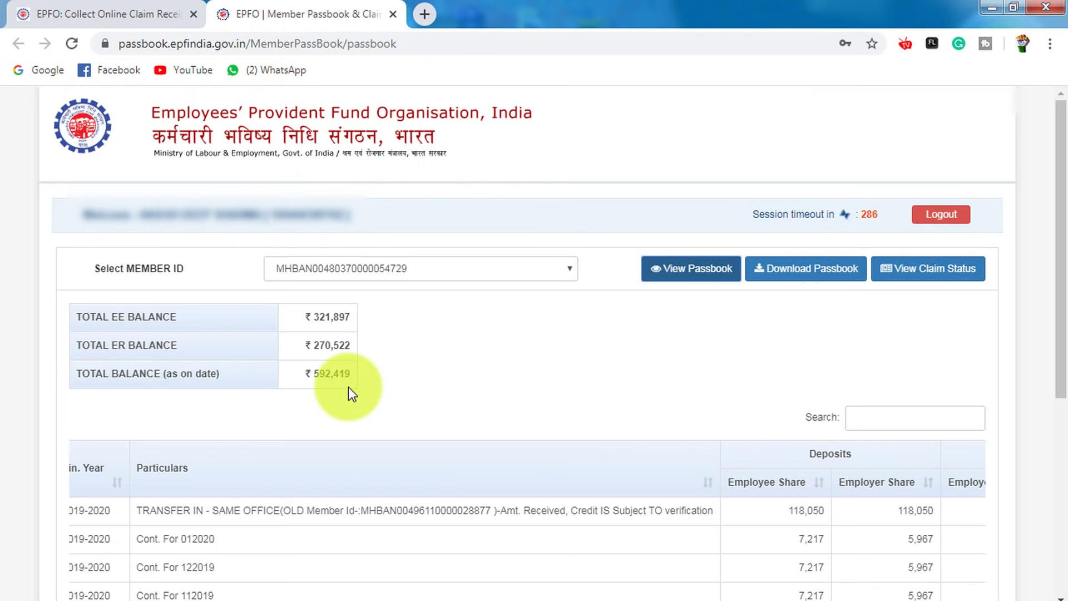
left_click(156, 11)
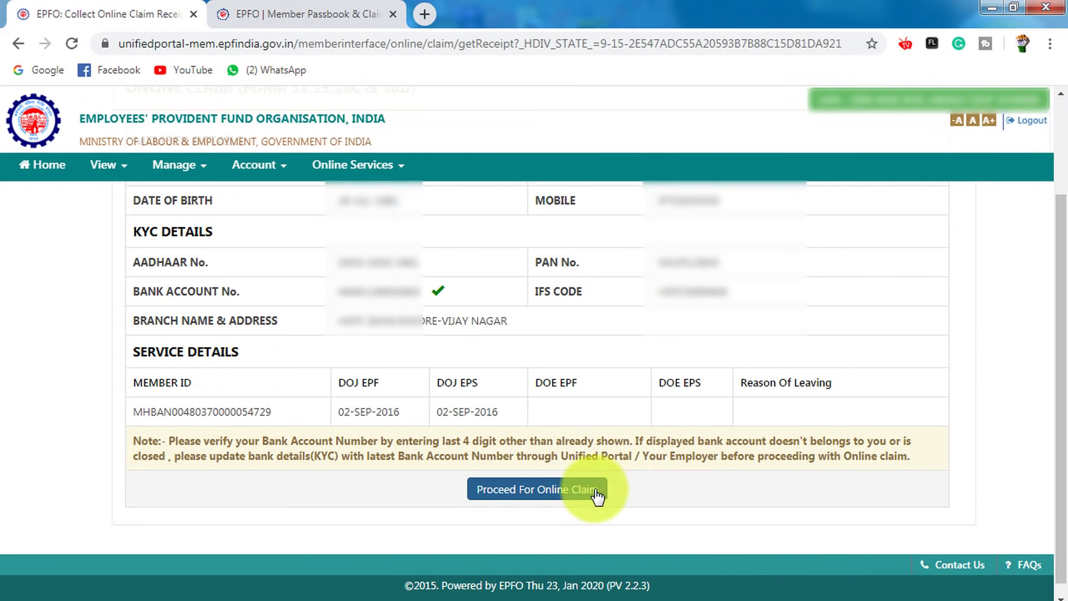
Step: Proceed to the online claim and select PF ADVANCE (FORM-31) as the claim type
left_click(544, 493)
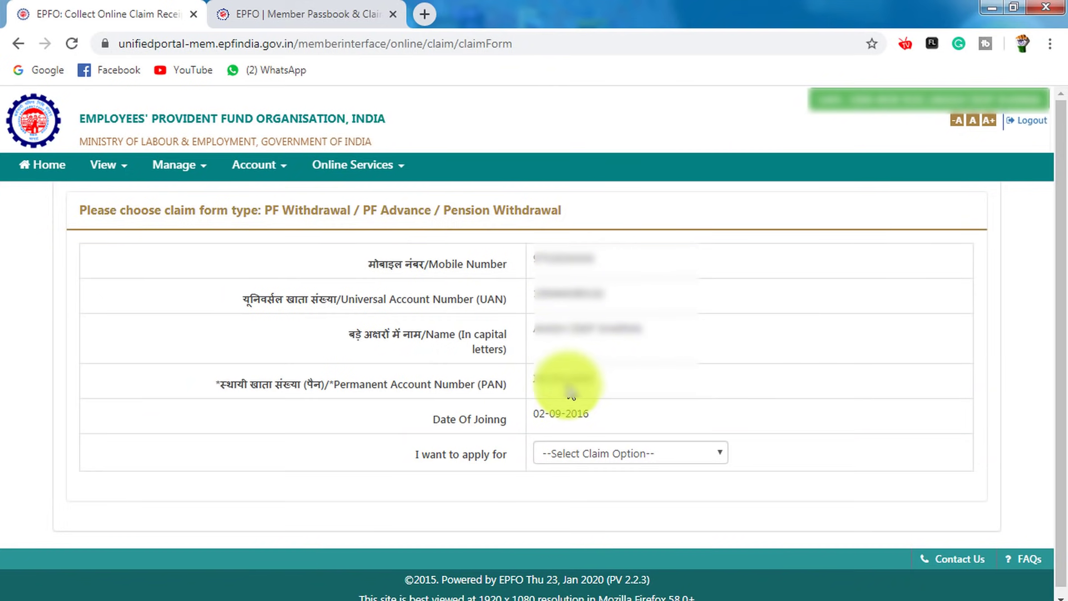
left_click(668, 463)
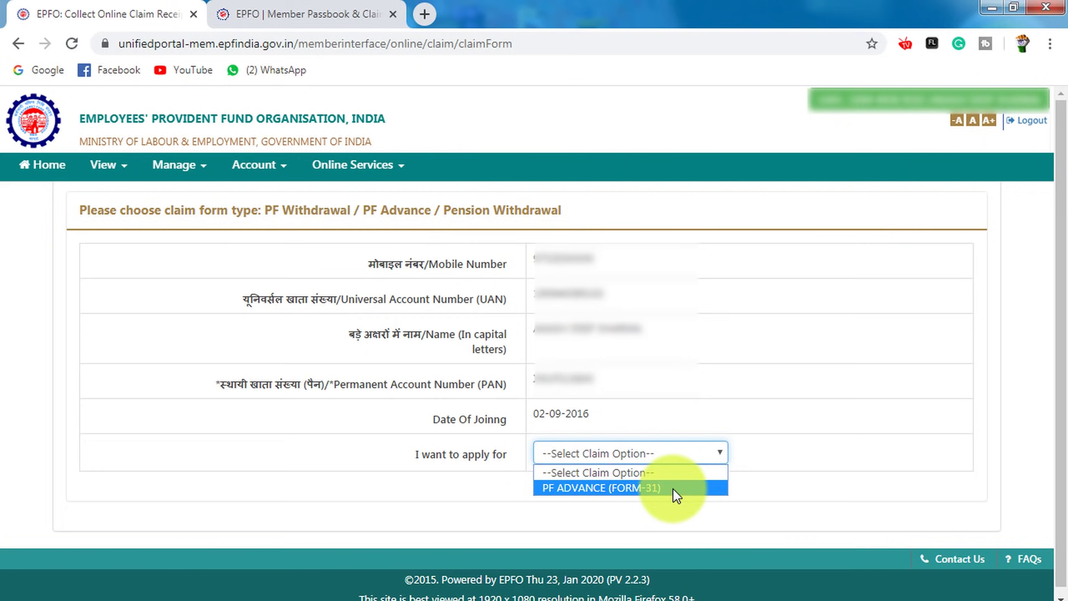
left_click(592, 489)
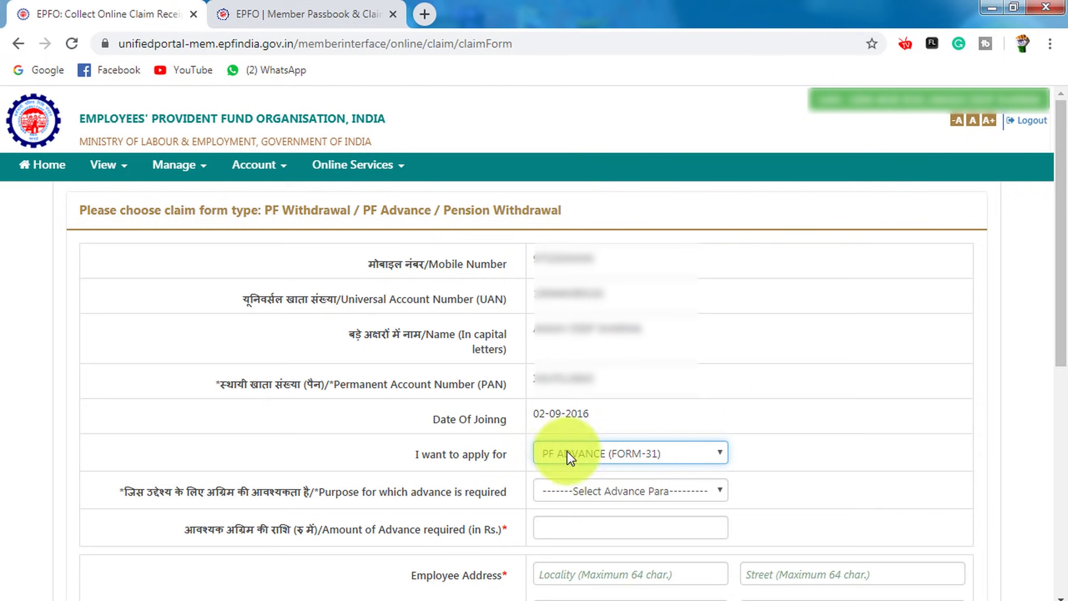
left_click_drag(1065, 167, 1064, 294)
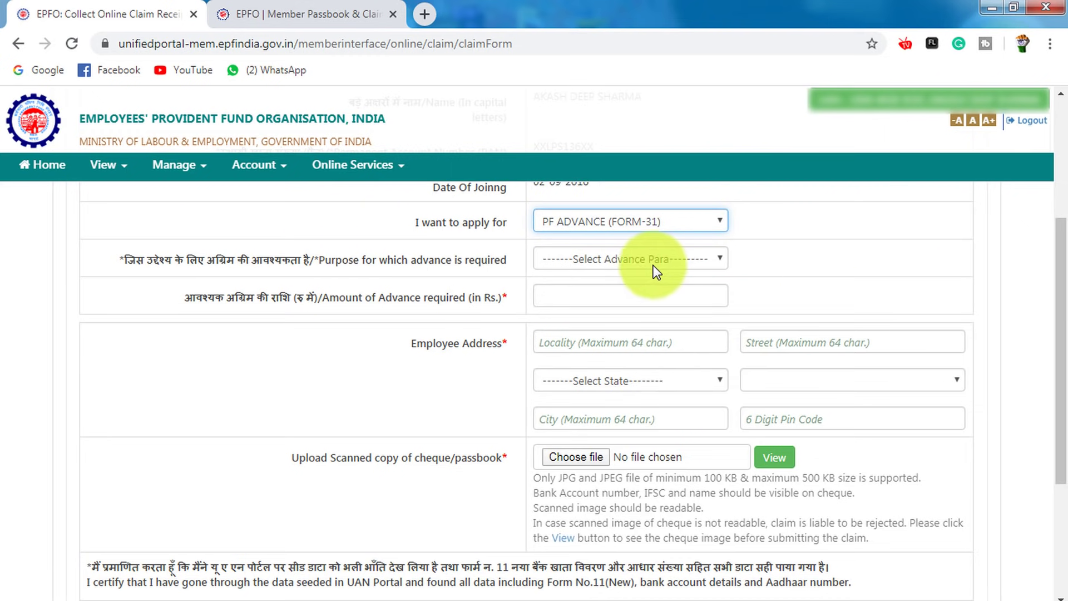
Step: Select 'Construction of House' as the purpose for the advance
left_click(716, 261)
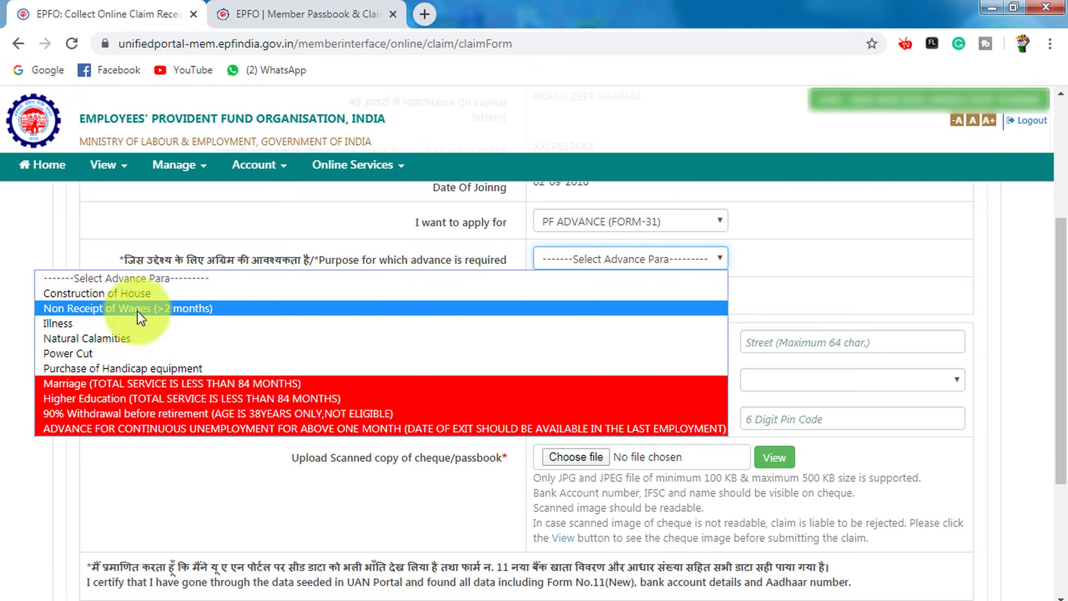
left_click(162, 293)
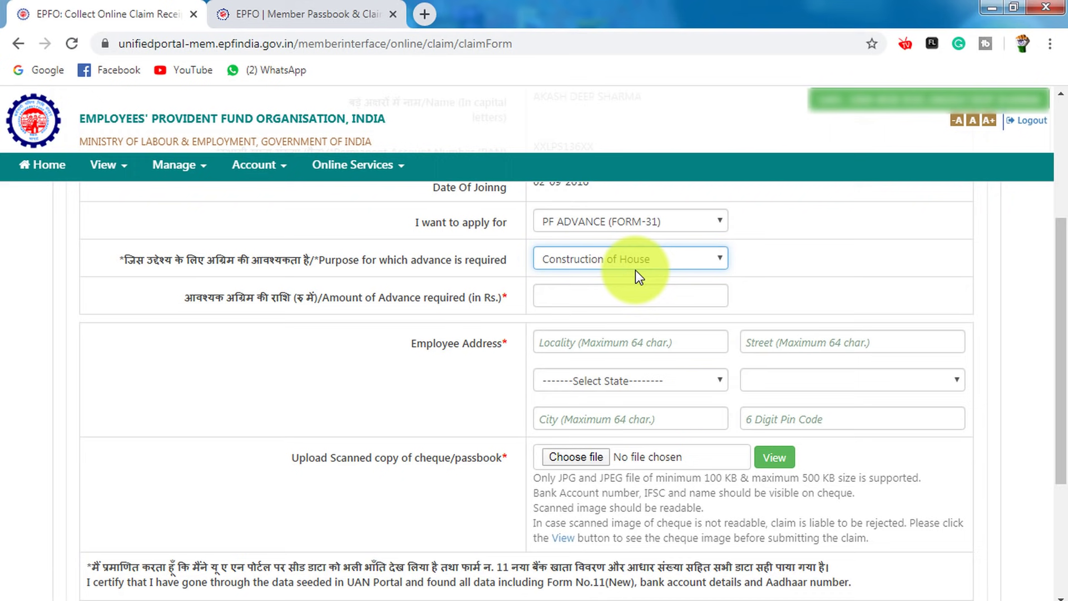
left_click(602, 297)
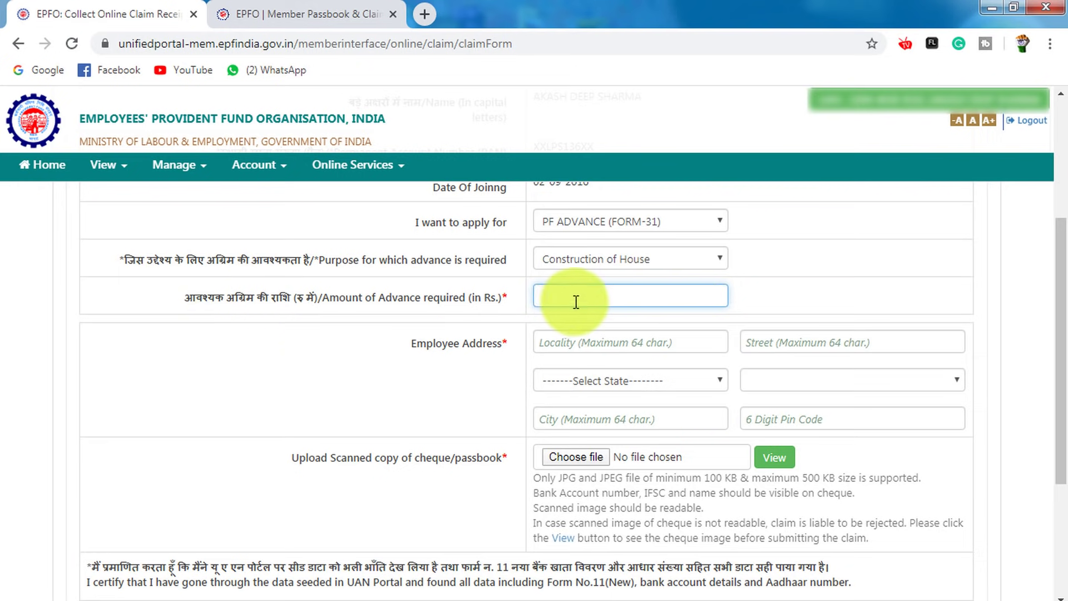
Step: Enter 592419, the passbook's total balance, as the Amount of Advance
key("ctrl+Tab")
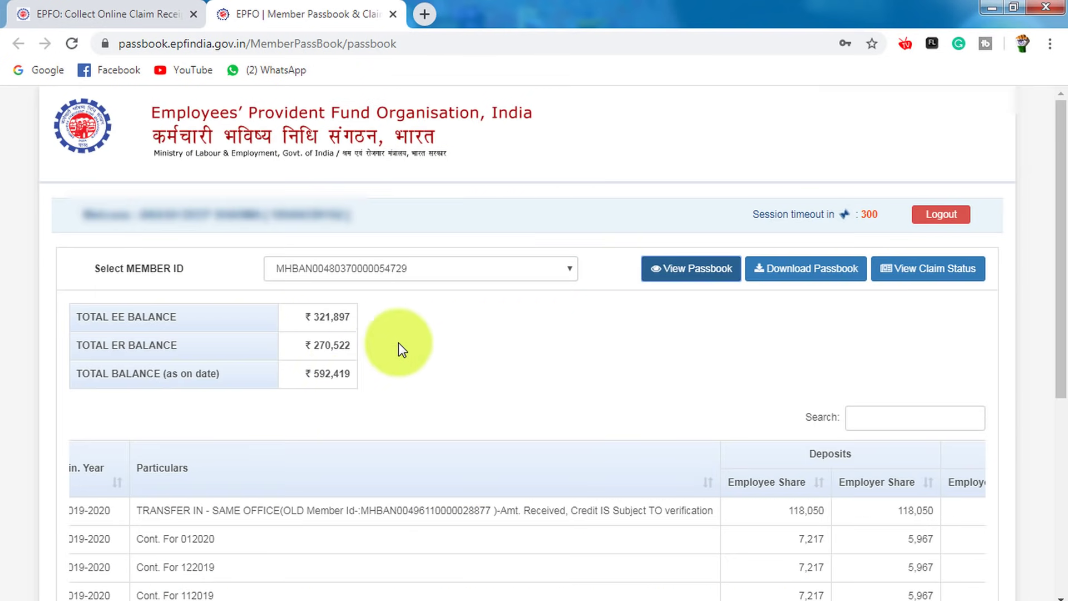
left_click(111, 6)
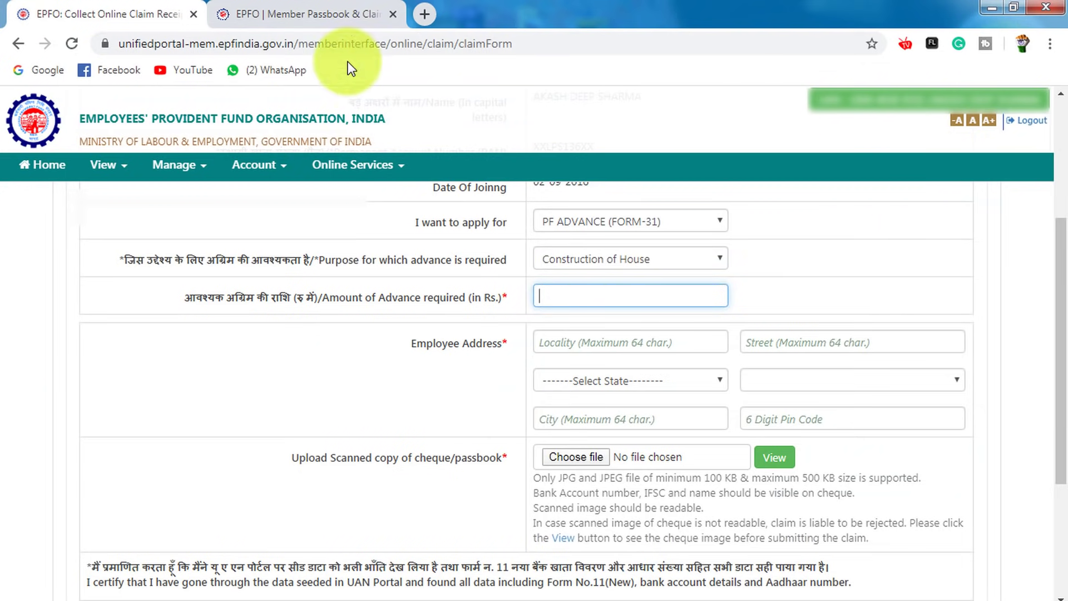
left_click(329, 4)
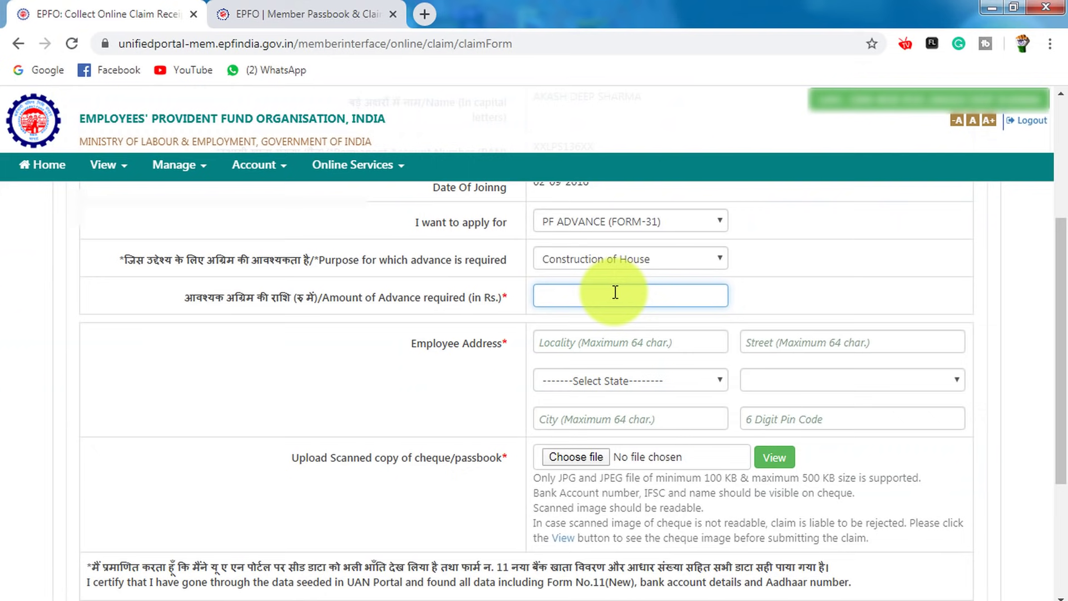
type("592419")
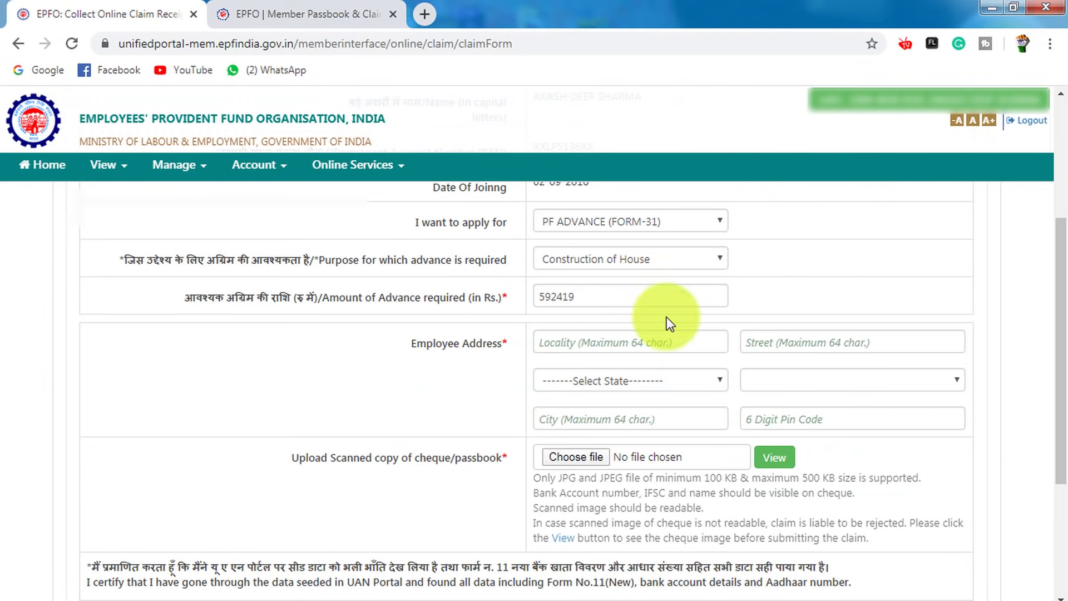
left_click(601, 346)
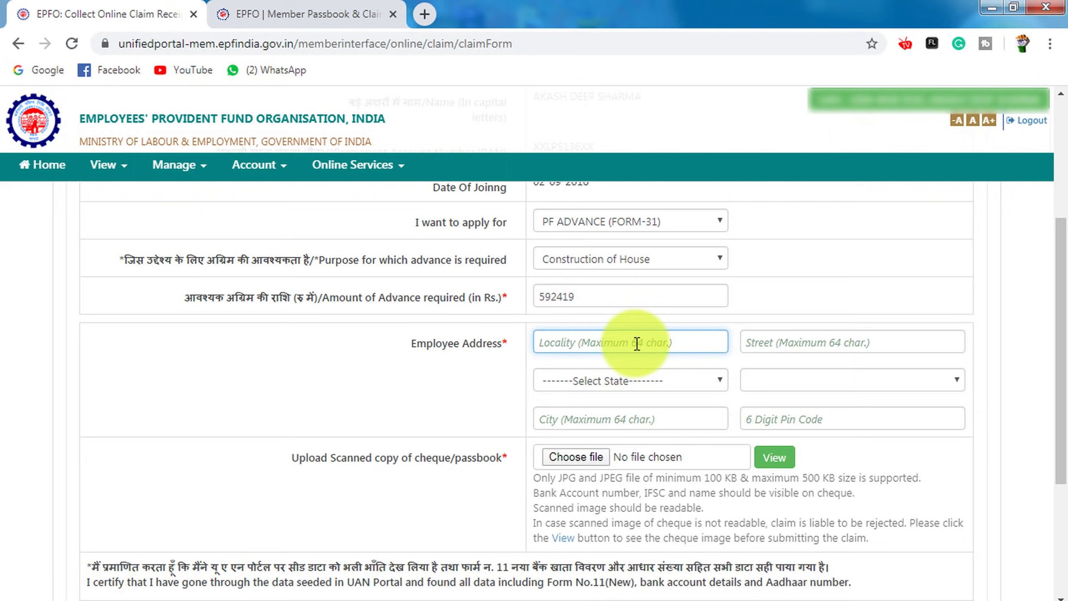
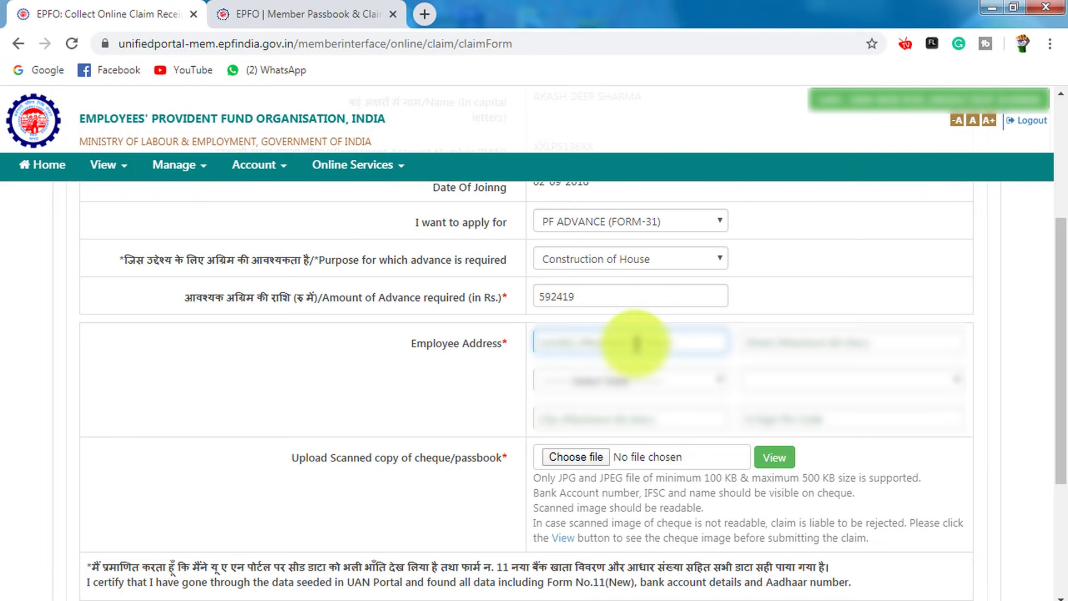
Step: Enter the employee's locality, street, state, district, city and PIN code on the claim form
key("Tab")
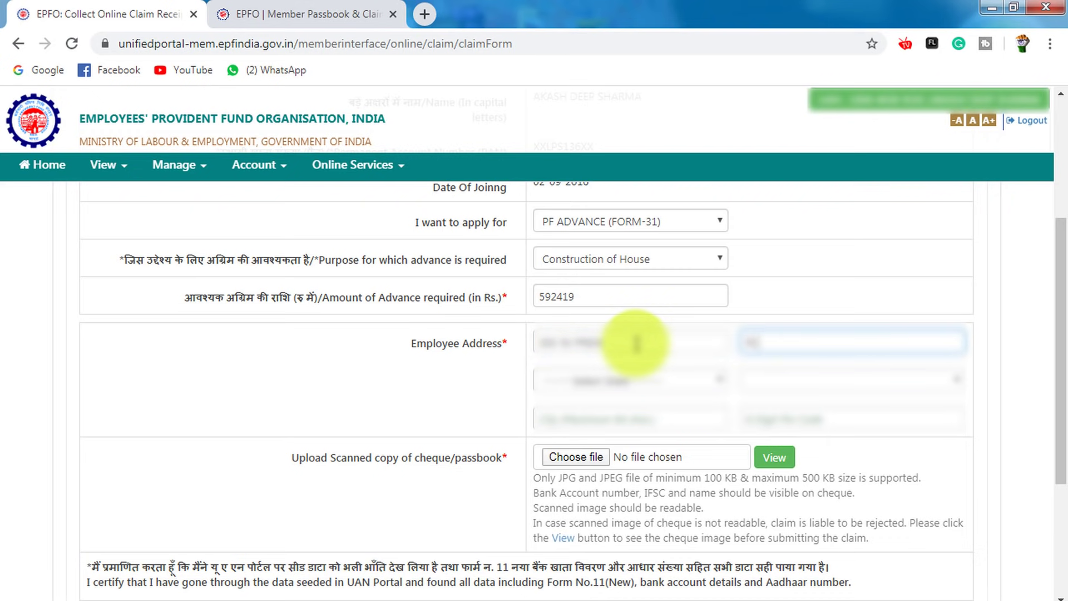
key("Tab")
left_click(854, 350)
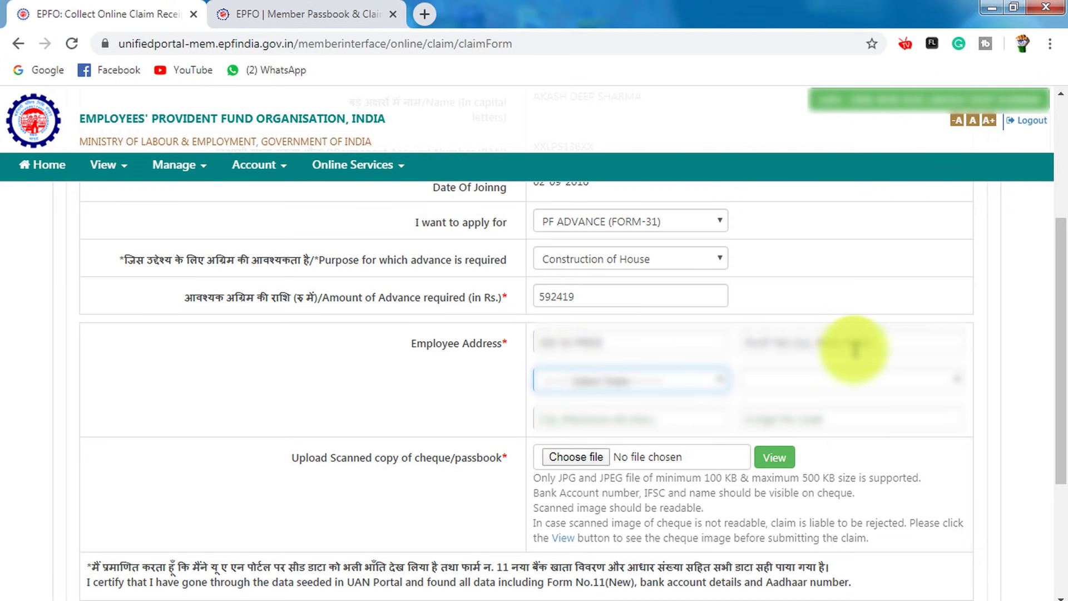
key("Tab")
key("Tab")
key("Tab")
key("Tab")
type("452021")
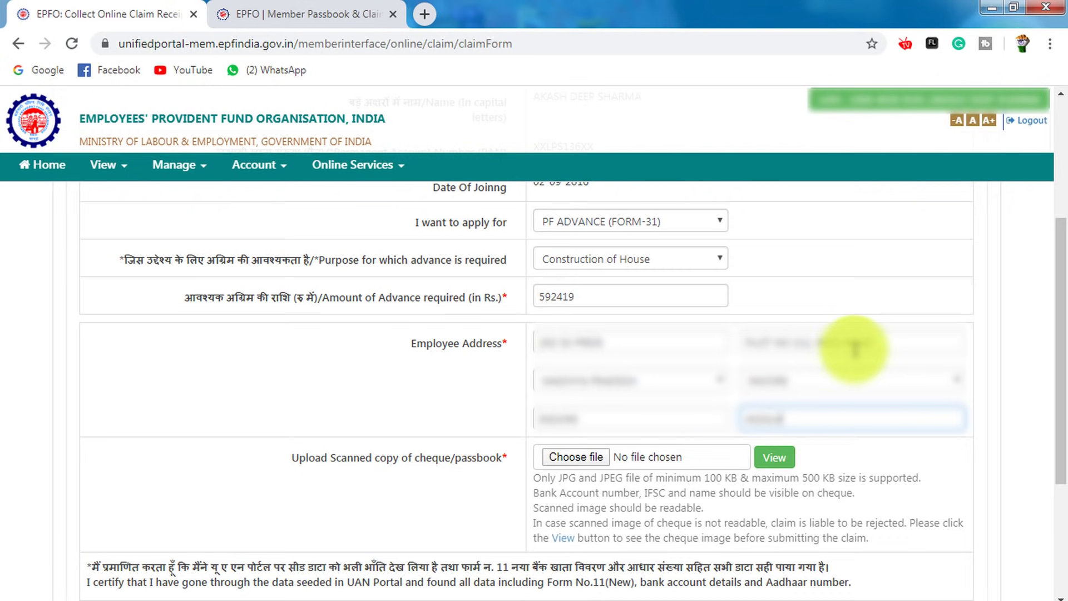
left_click(481, 474)
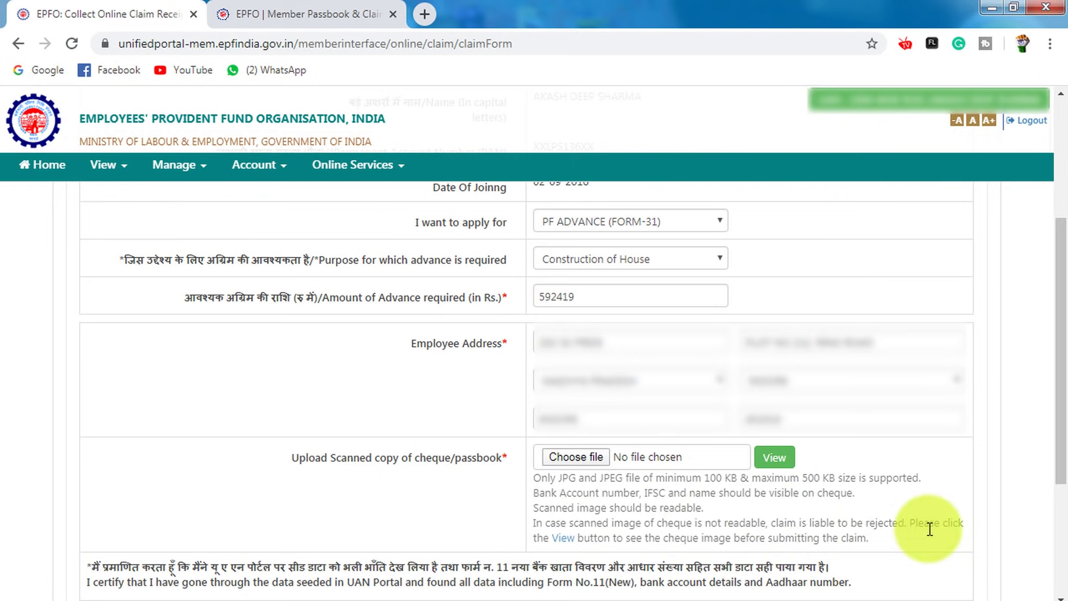
Step: Attach CHEQUE.jpg as the scanned cheque copy, preview it, and close the preview
left_click(777, 469)
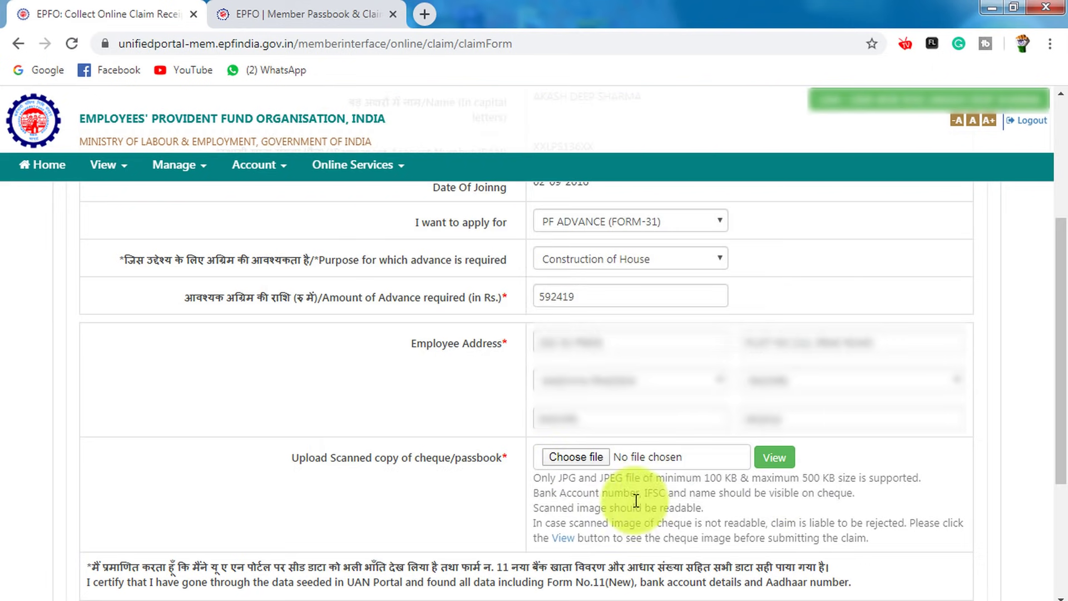
left_click(572, 457)
key("c")
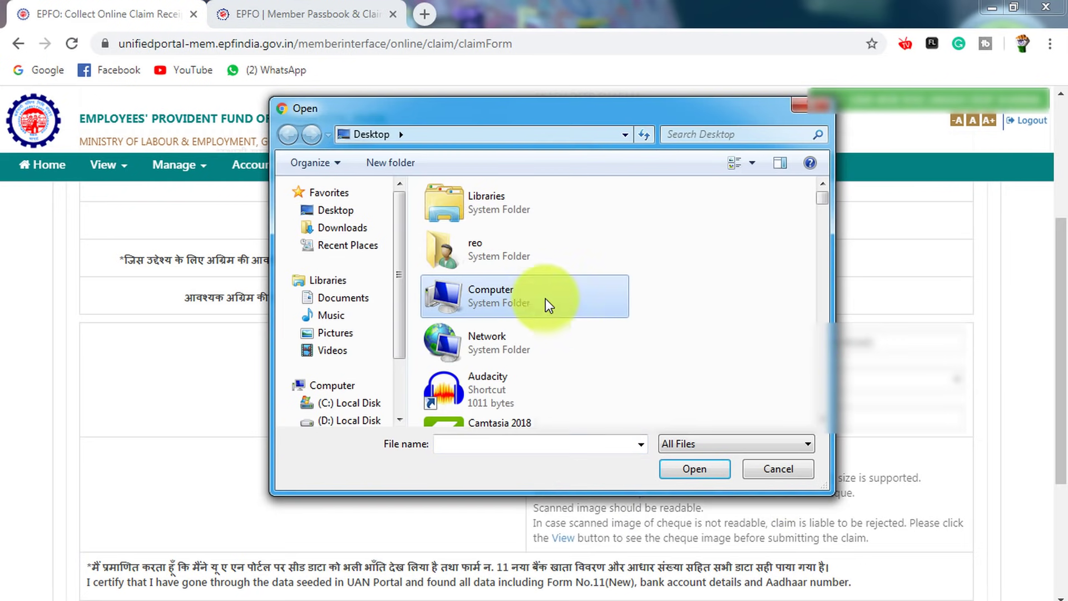
key("c")
key("c")
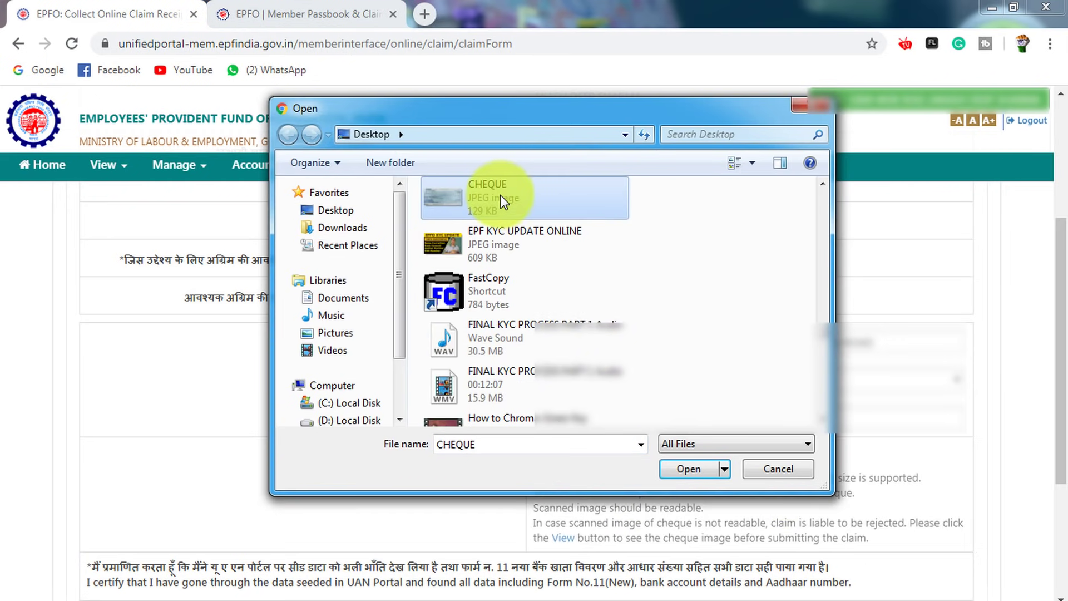
double_click(504, 201)
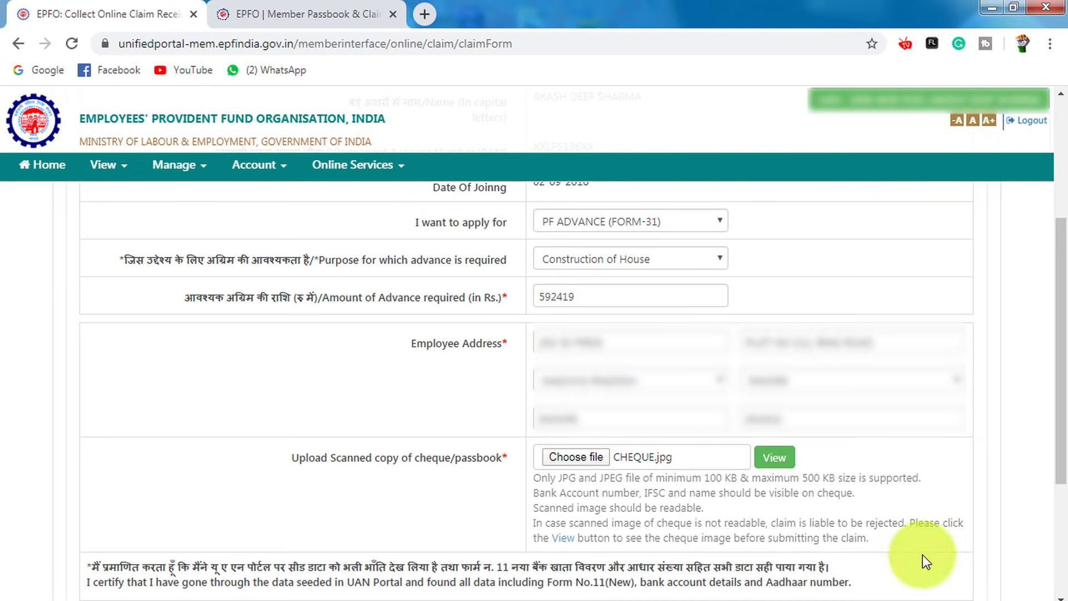
left_click(567, 547)
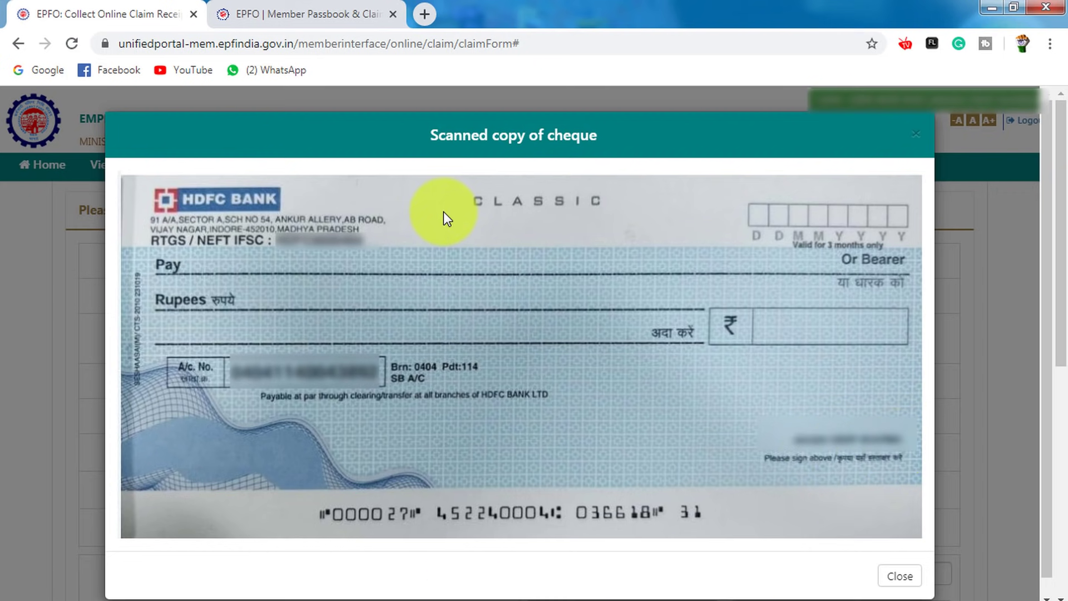
left_click(896, 575)
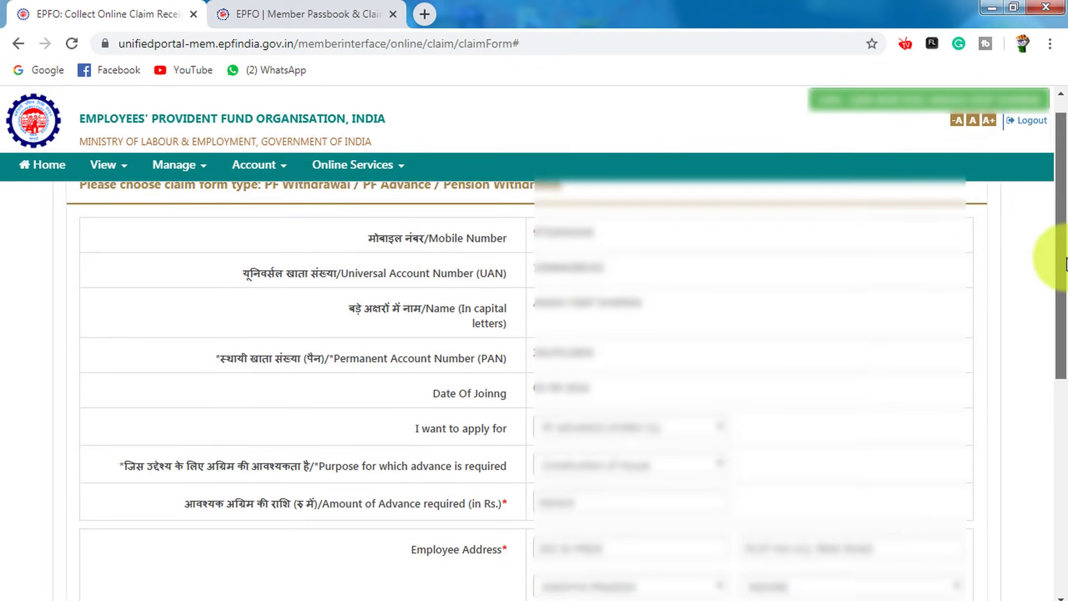
Step: Accept the Aadhaar consent declaration and request an Aadhaar OTP on the registered mobile
left_click_drag(1062, 274, 1063, 466)
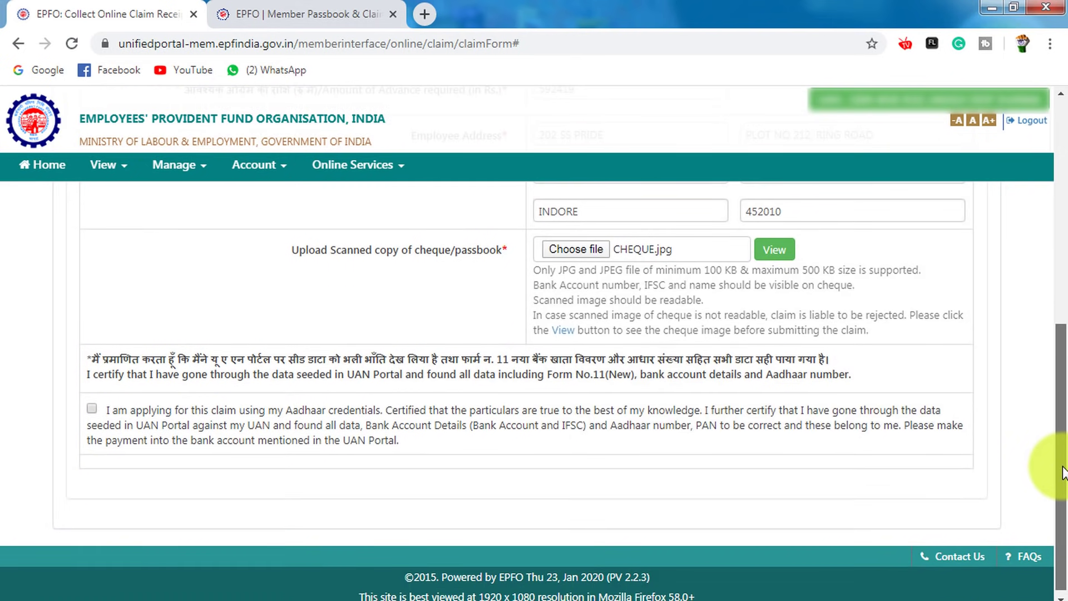
left_click(92, 415)
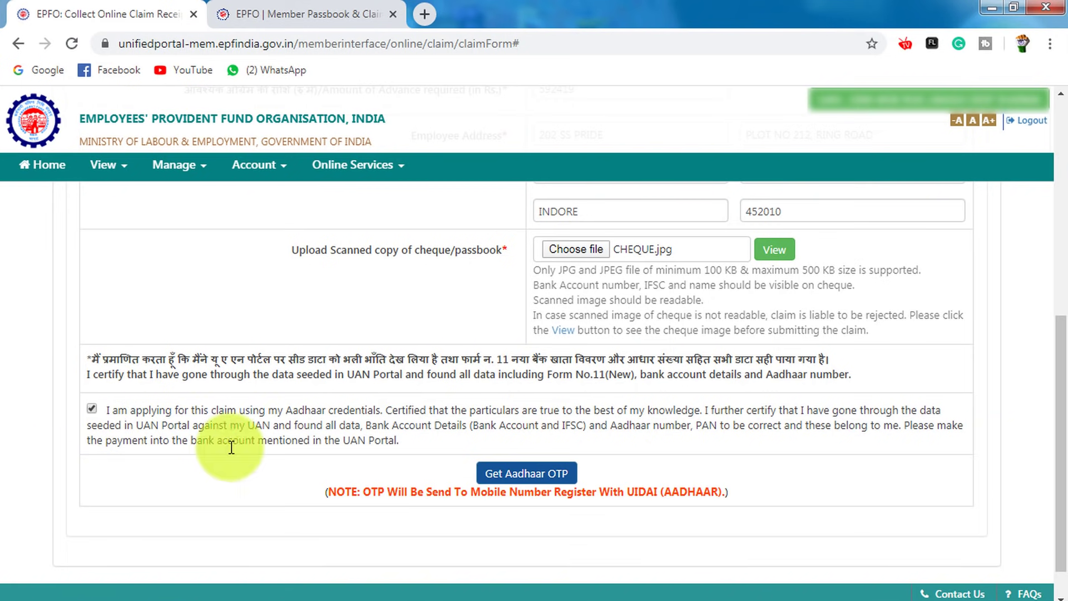
left_click(536, 480)
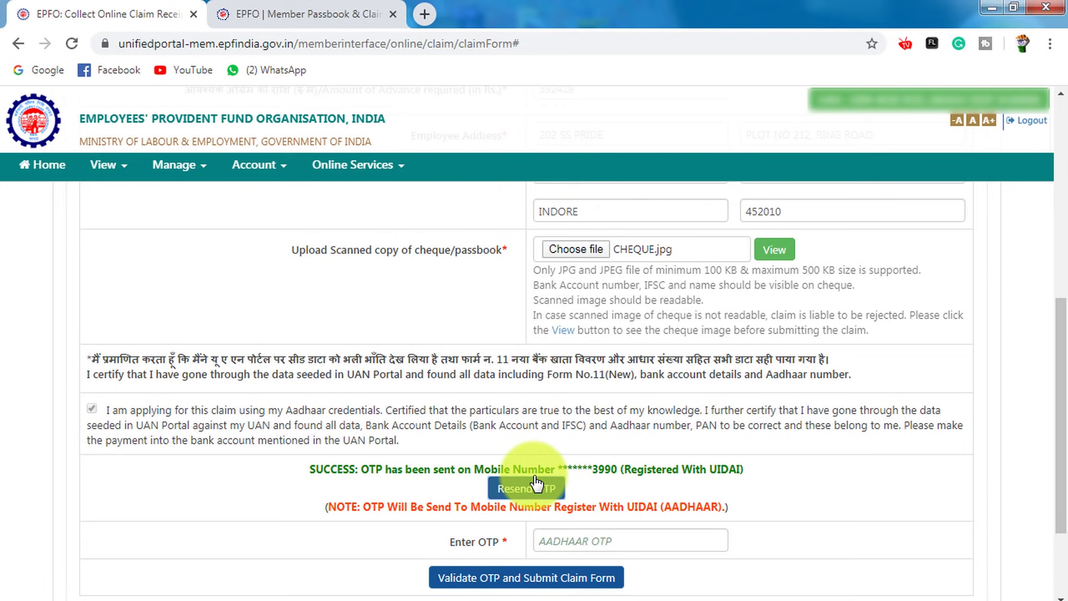
left_click(664, 538)
Step: Enter the received Aadhaar OTP, then validate it and submit the PF Advance claim form
left_click(526, 577)
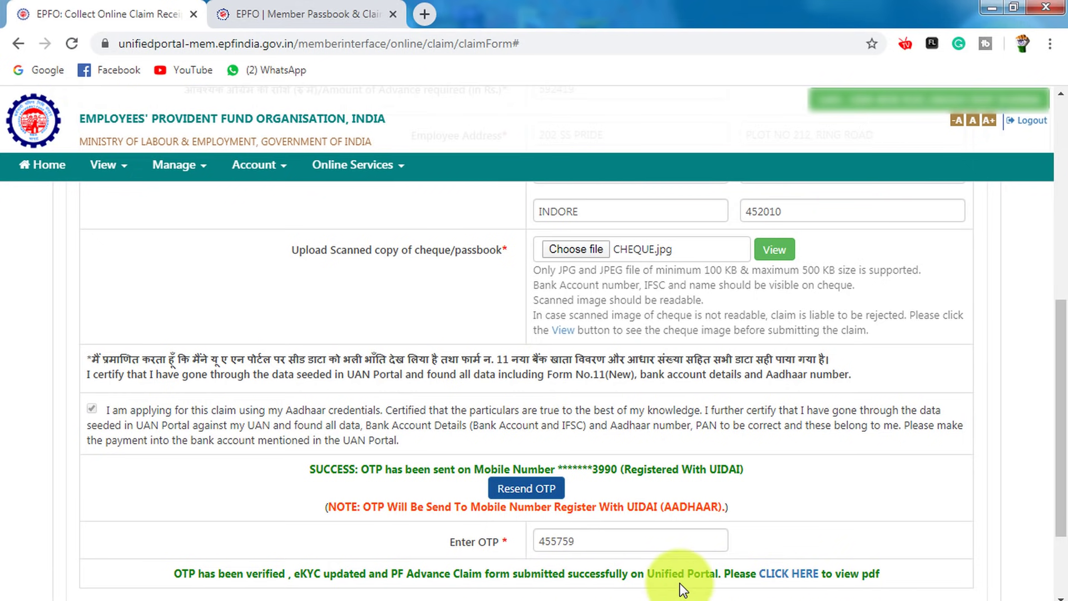
scroll(680, 583, "down", 2)
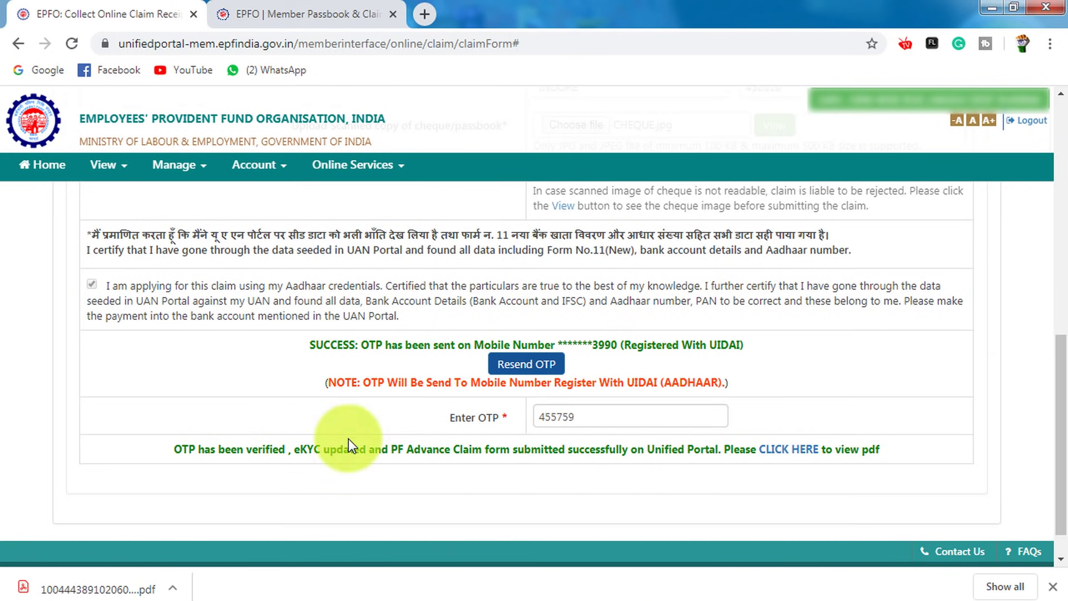
Step: Check Online Services > Track Claim Status, then reopen the Online Services menu
left_click(357, 167)
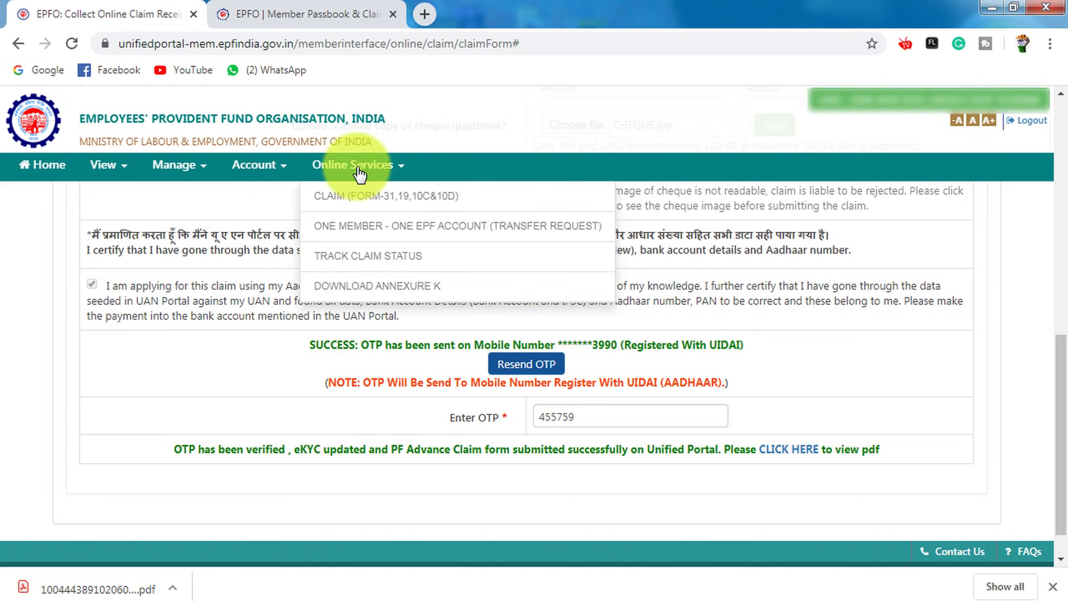
left_click(410, 268)
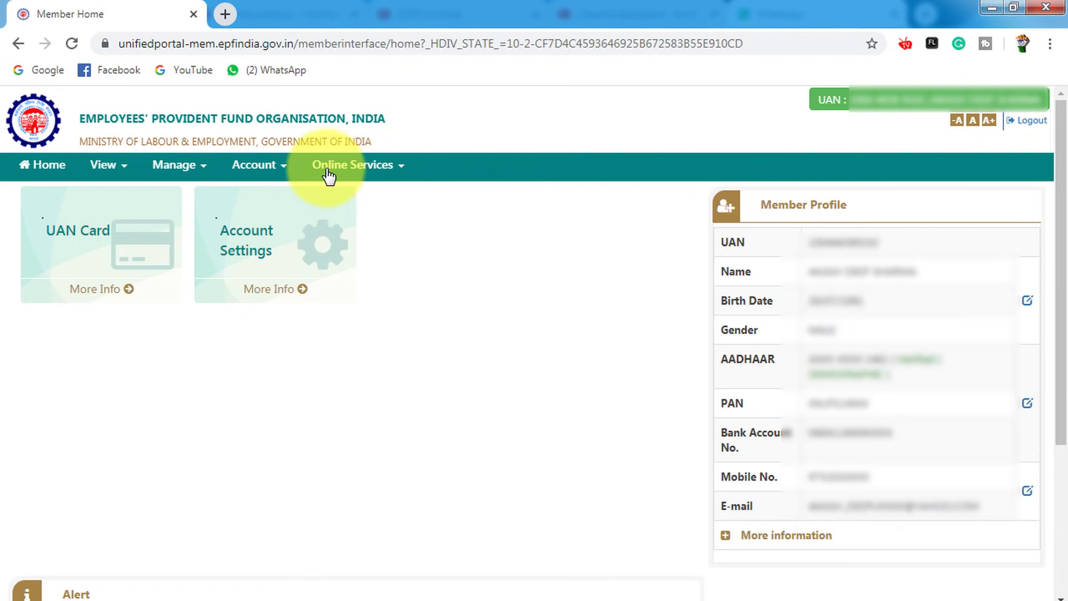
left_click(357, 171)
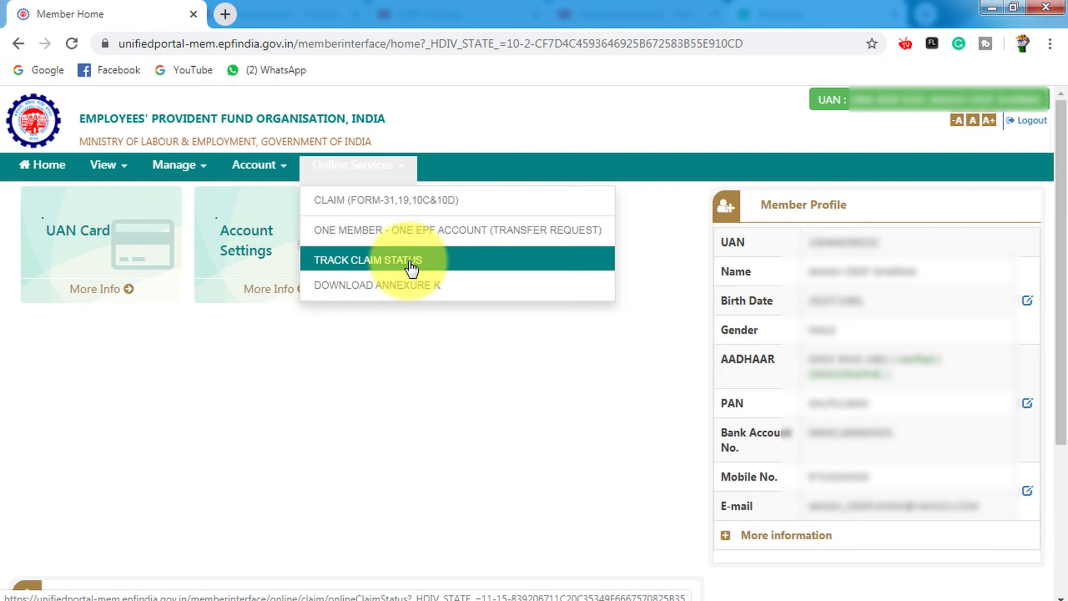
Step: Open and reload Track Claim Status until the Form-31 claim shows Claim Settled
left_click(390, 261)
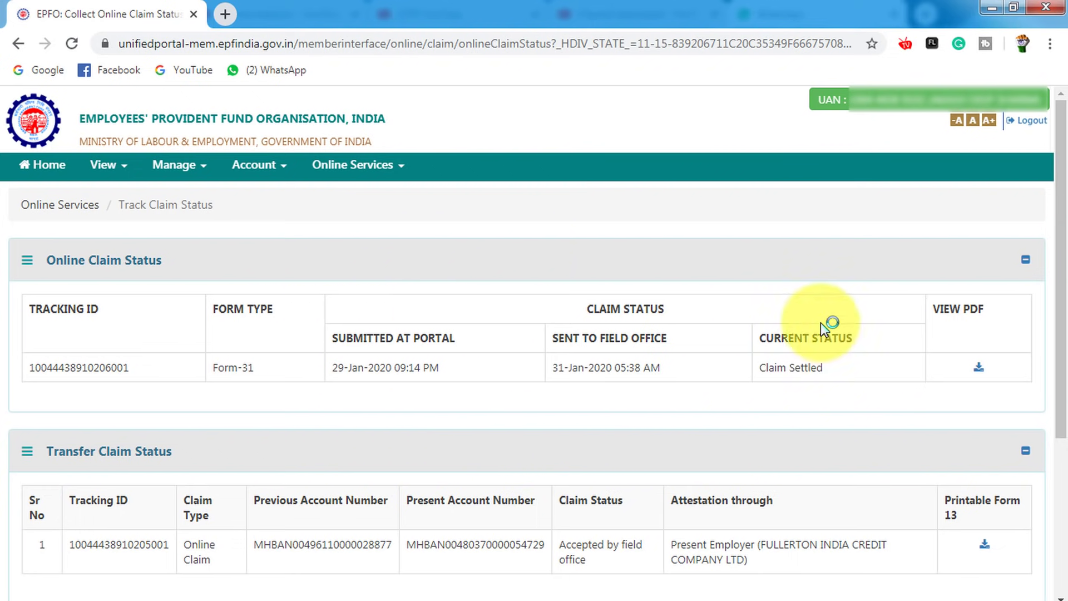
left_click(368, 178)
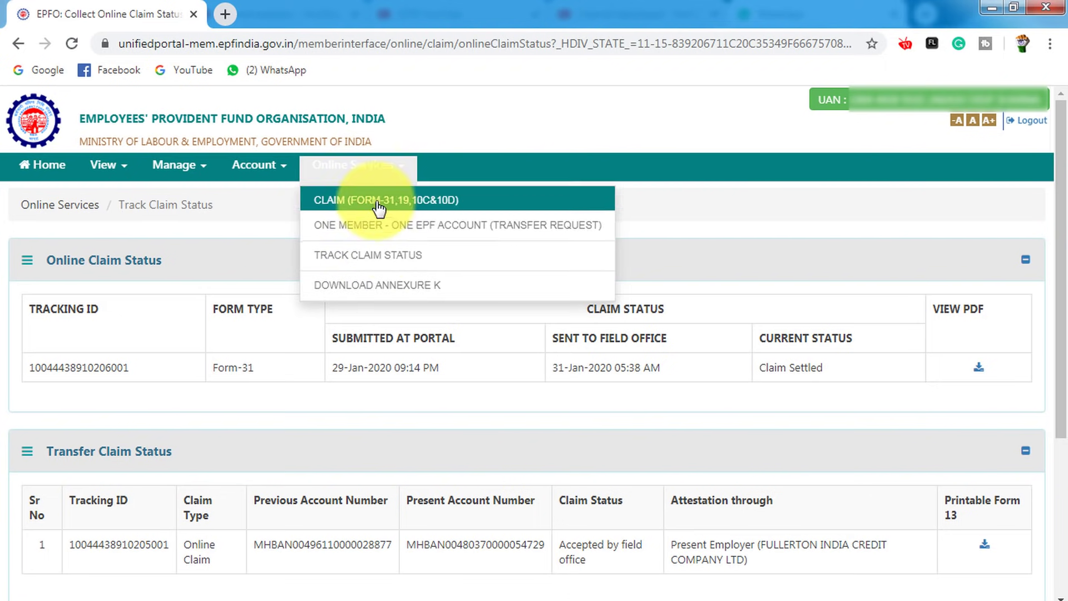
left_click(389, 261)
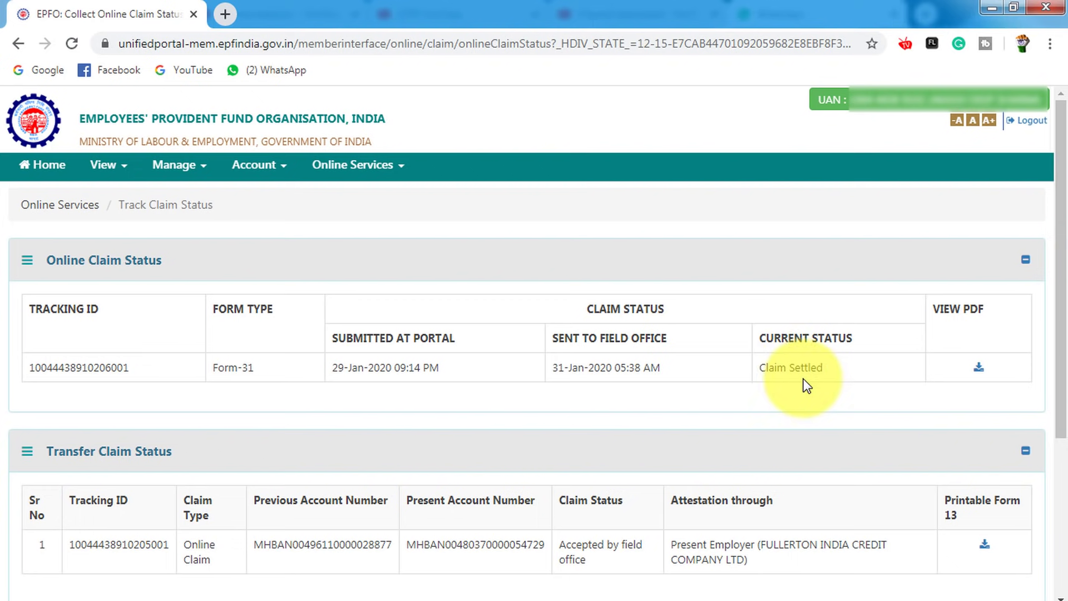
Step: Open View > Passbook in a new tab and log in with the UAN, password and captcha answer
left_click(106, 167)
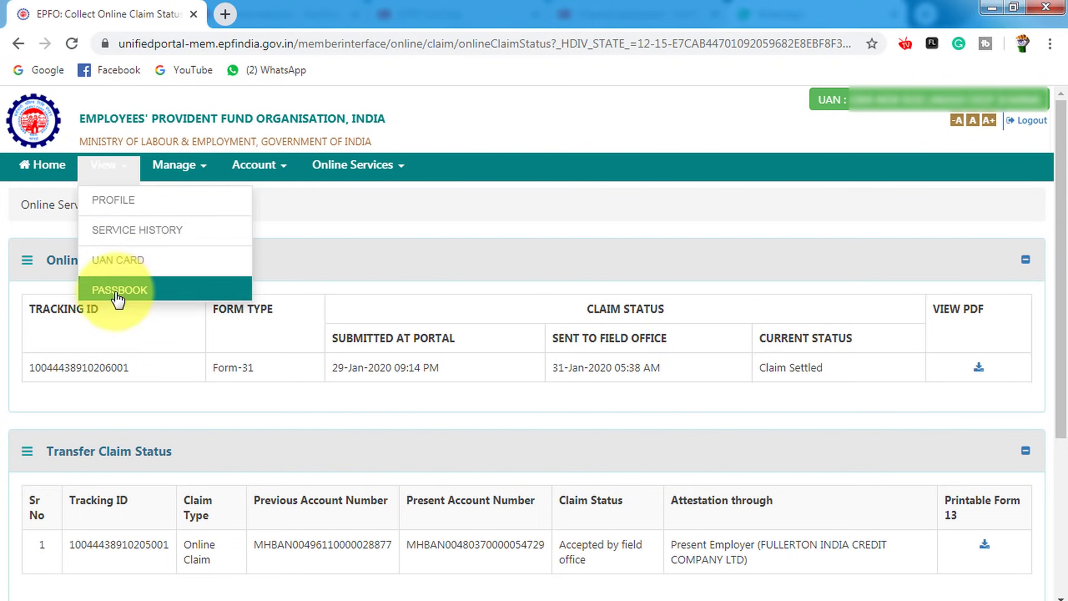
left_click(144, 294)
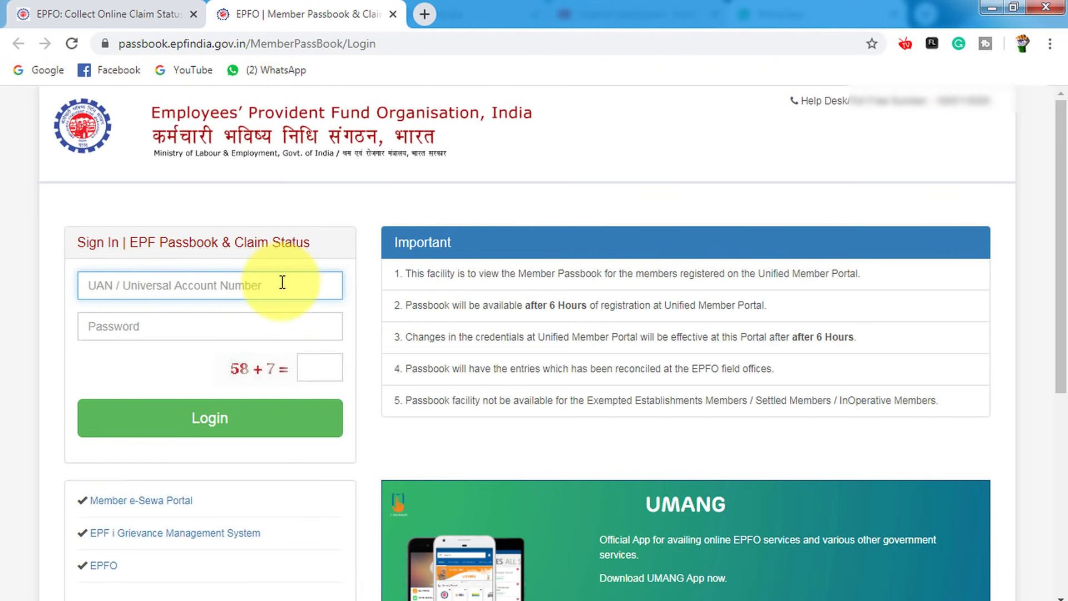
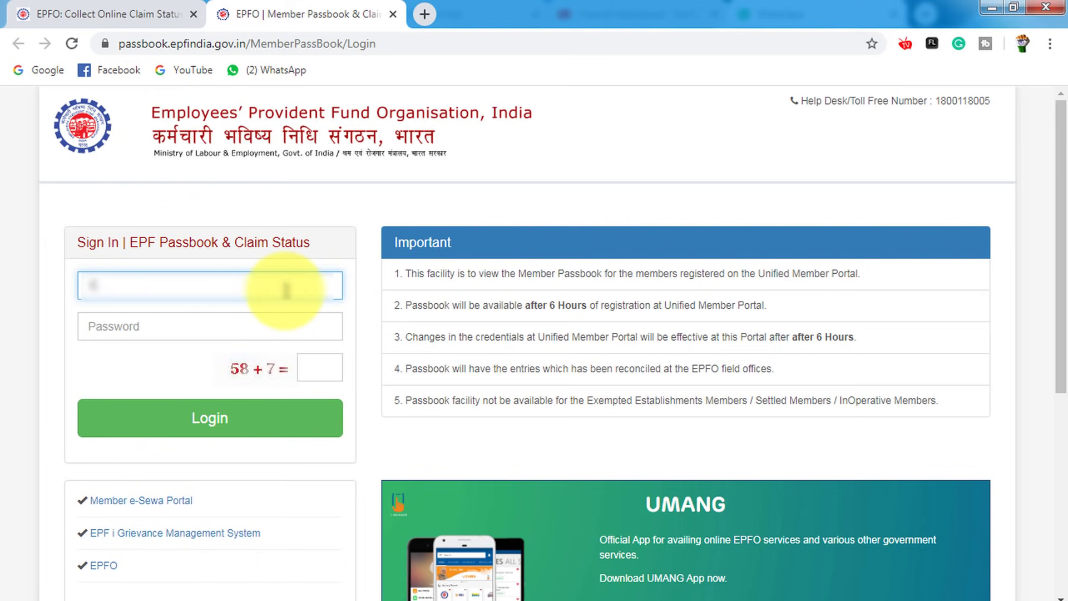
key("Tab")
left_click(231, 430)
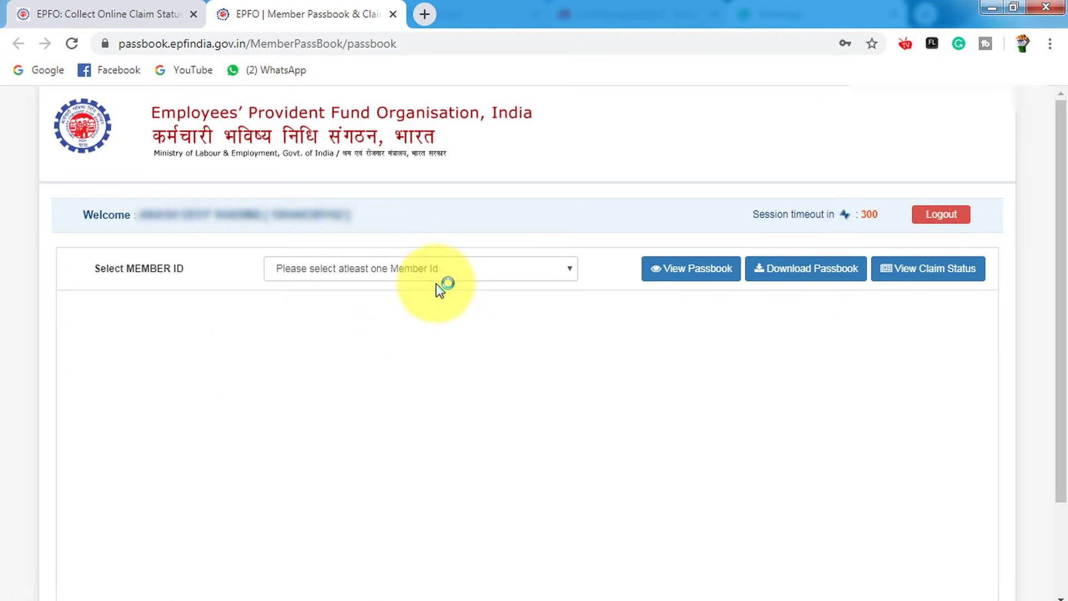
Step: View the claim status for the present employer's member ID, then return to the Unified Portal tab
left_click(422, 272)
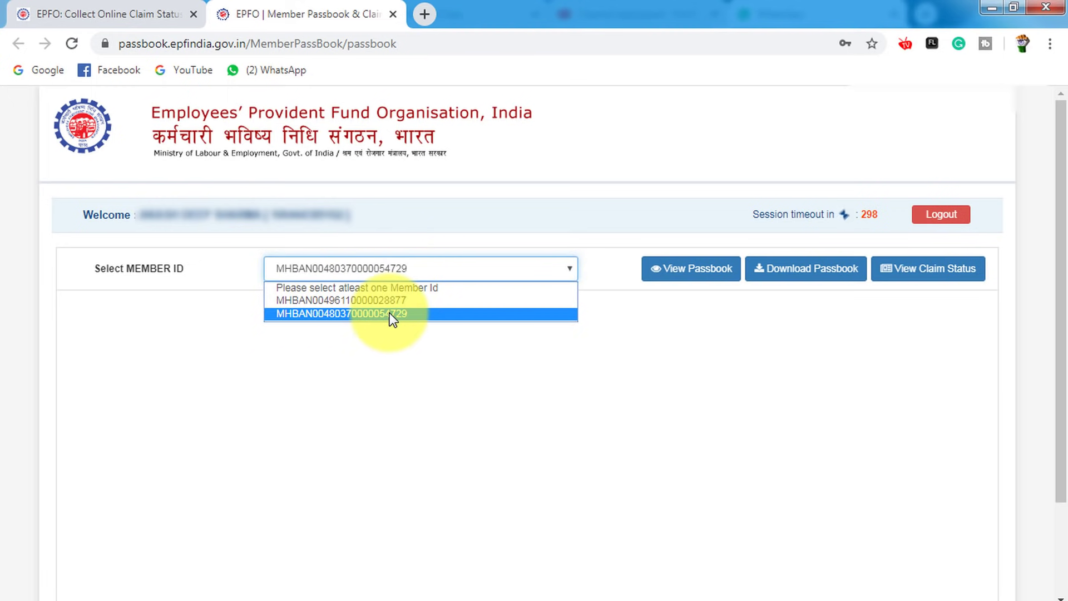
left_click(369, 315)
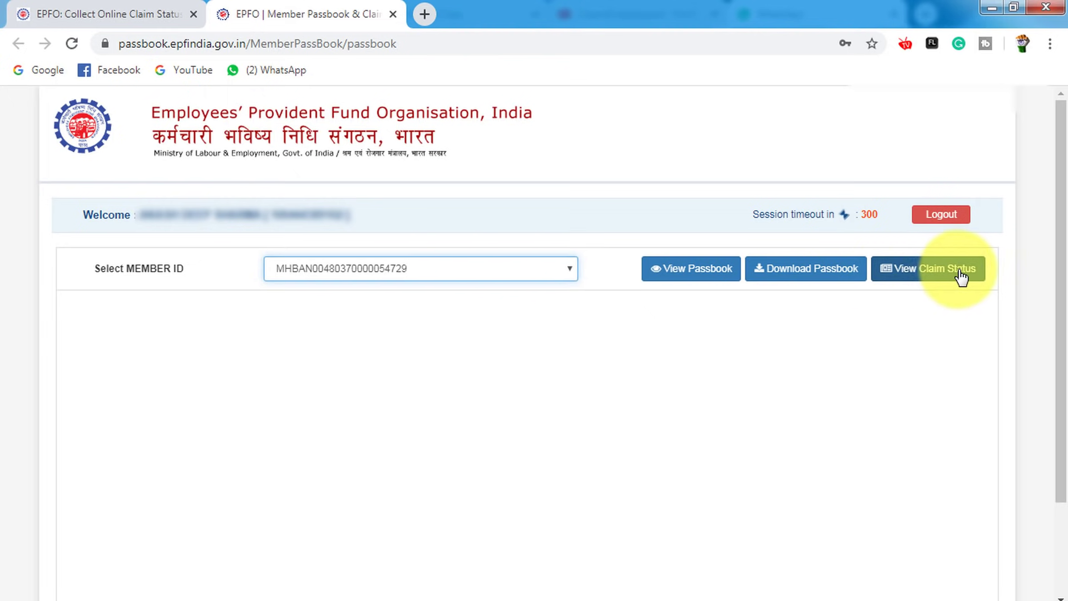
left_click(938, 276)
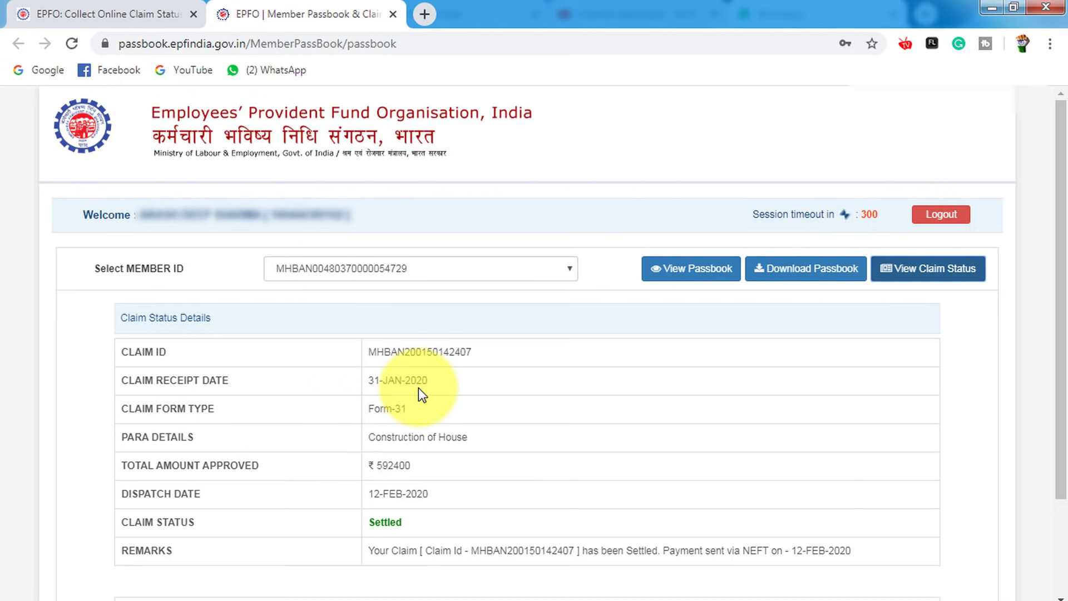
left_click(122, 15)
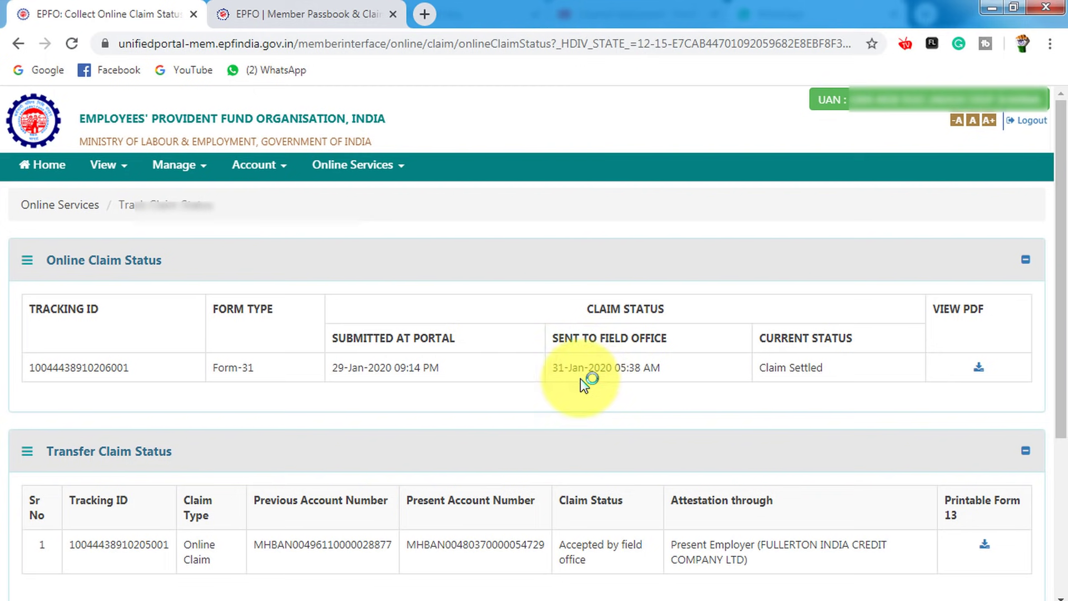
Step: Switch back to the Member Passbook tab showing the settled Construction of House claim
left_click(306, 14)
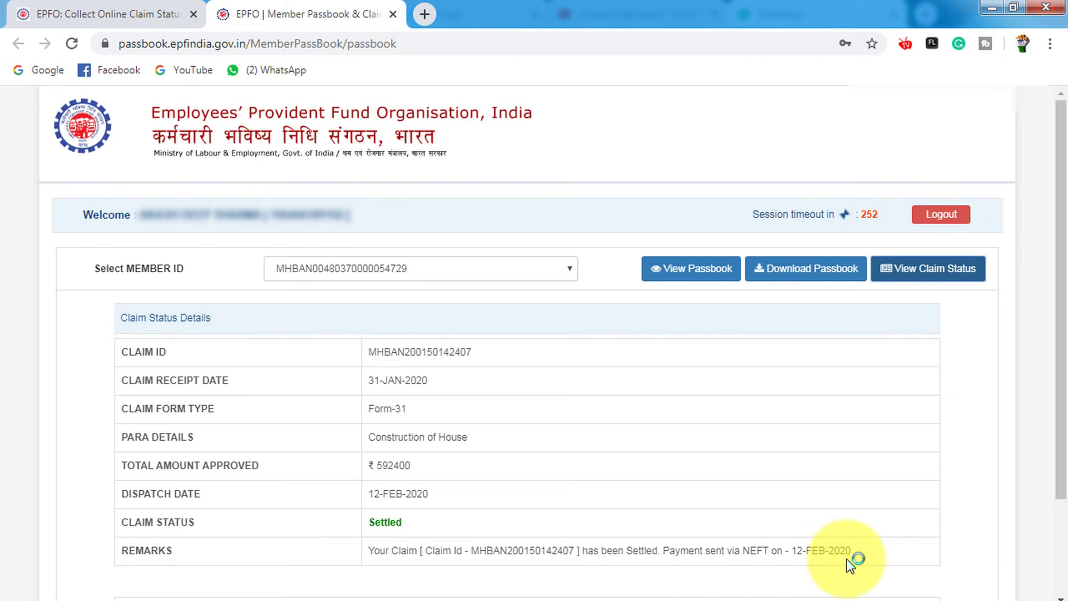
left_click(851, 563)
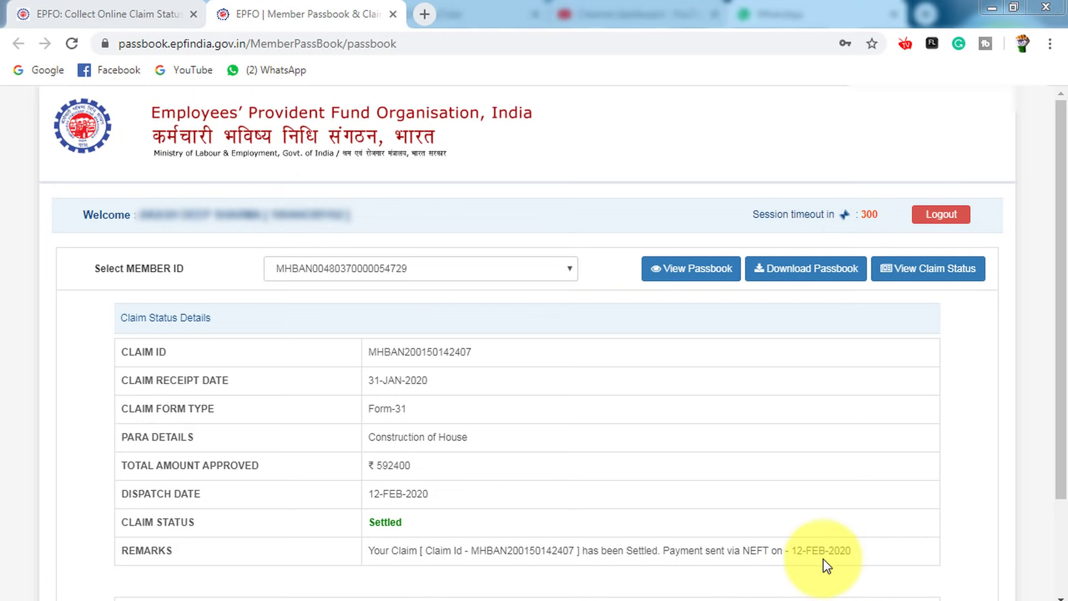
left_click(1036, 597)
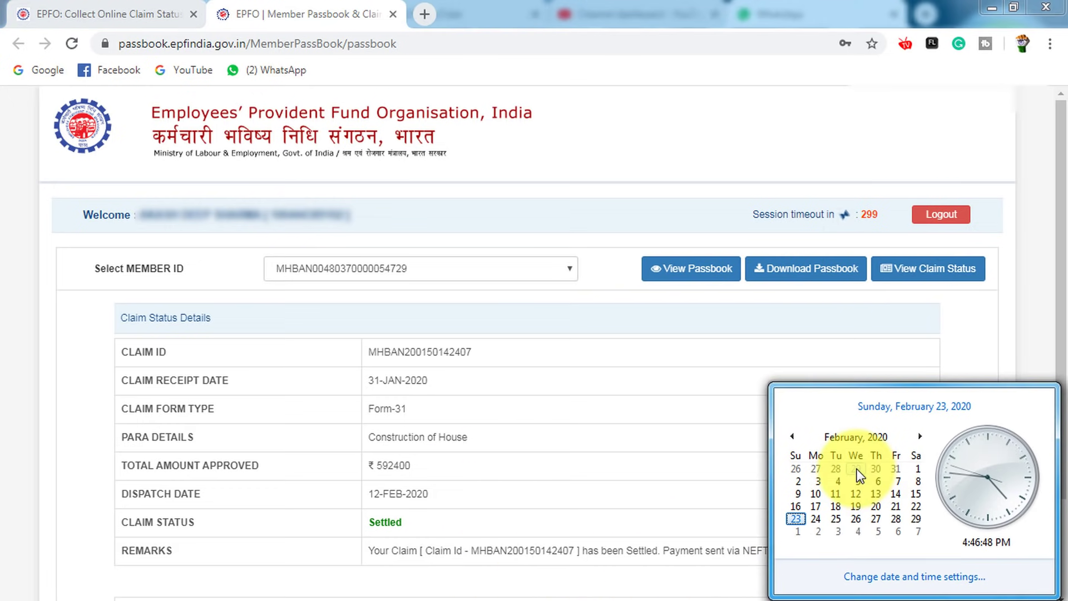
left_click(891, 493)
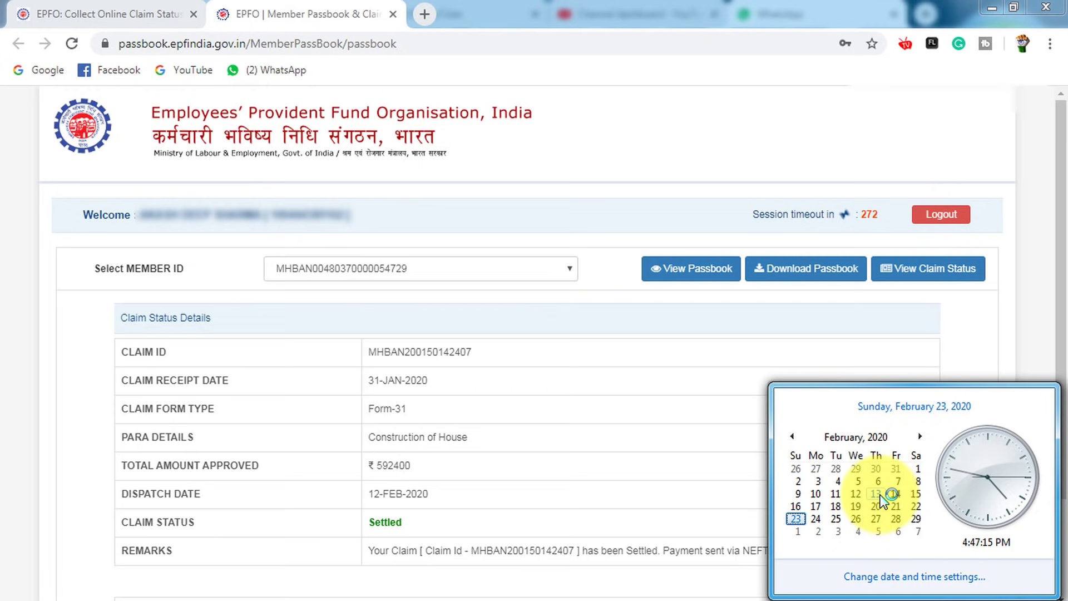
left_click(534, 334)
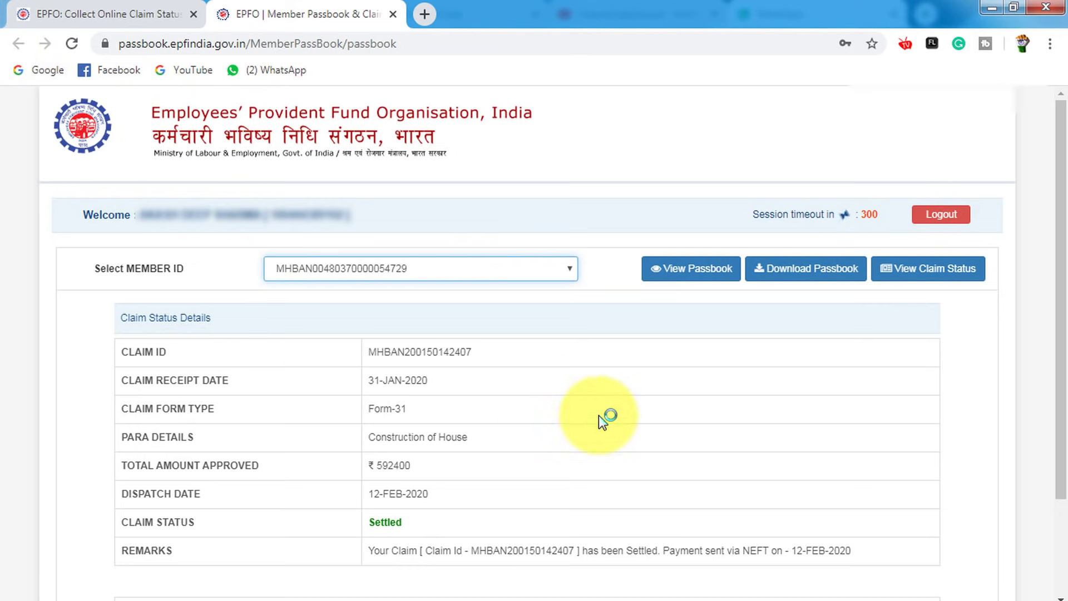
left_click(412, 269)
left_click(412, 296)
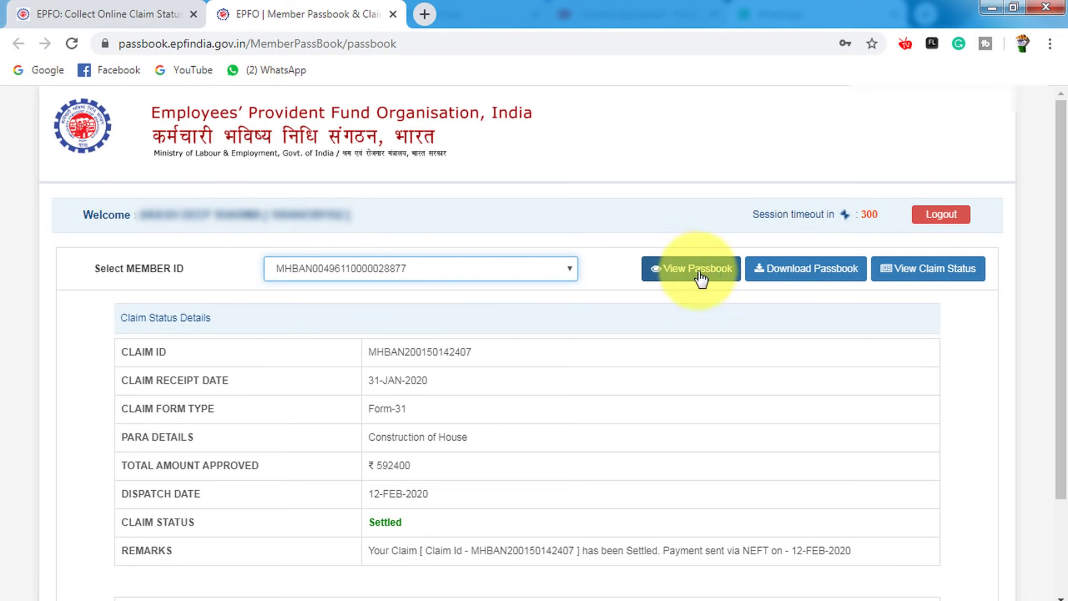
left_click(947, 273)
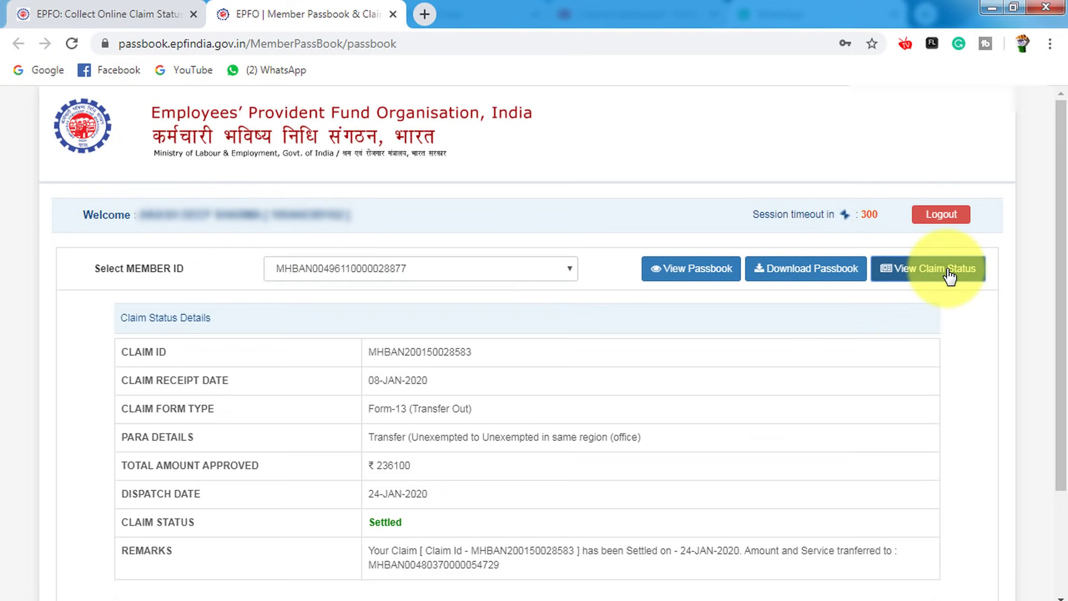
left_click(402, 273)
left_click(393, 316)
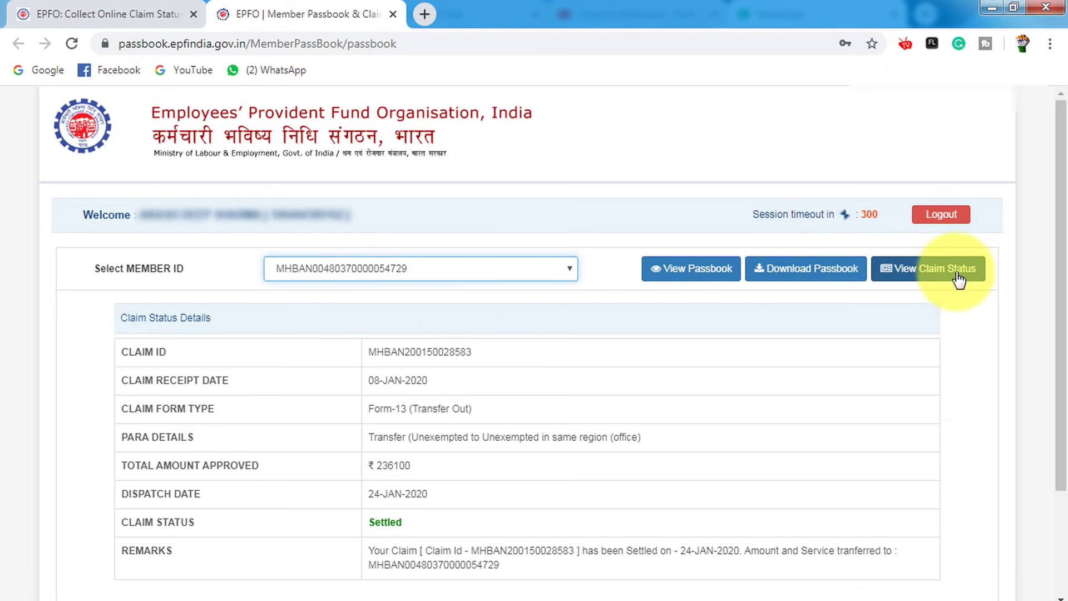
left_click(958, 278)
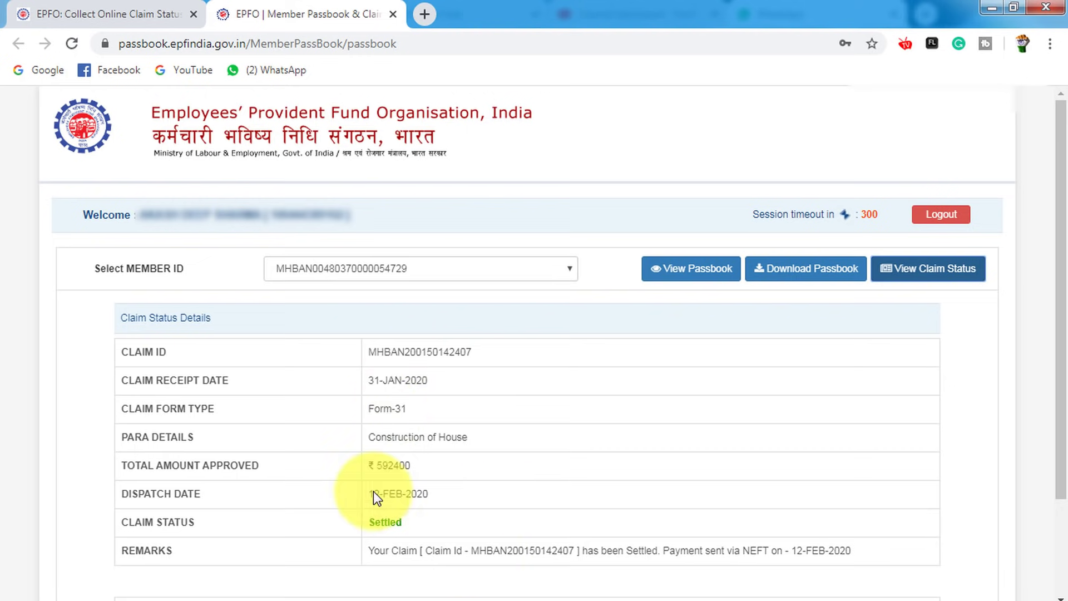
Step: From the Unified Portal home page, dismiss the e-nomination alert and open Track Claim Status
left_click(76, 8)
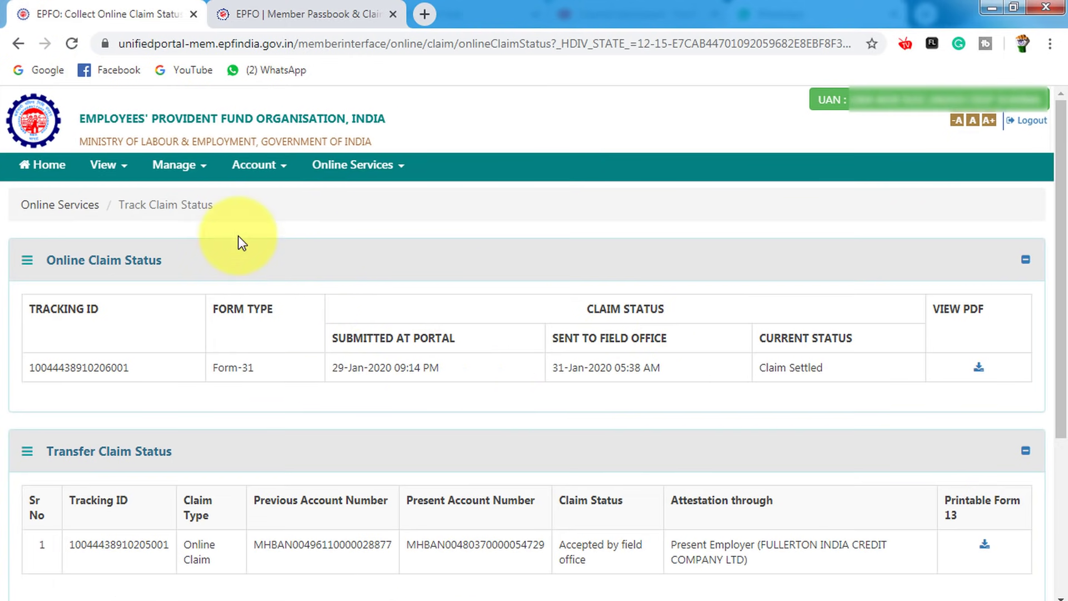
left_click(54, 178)
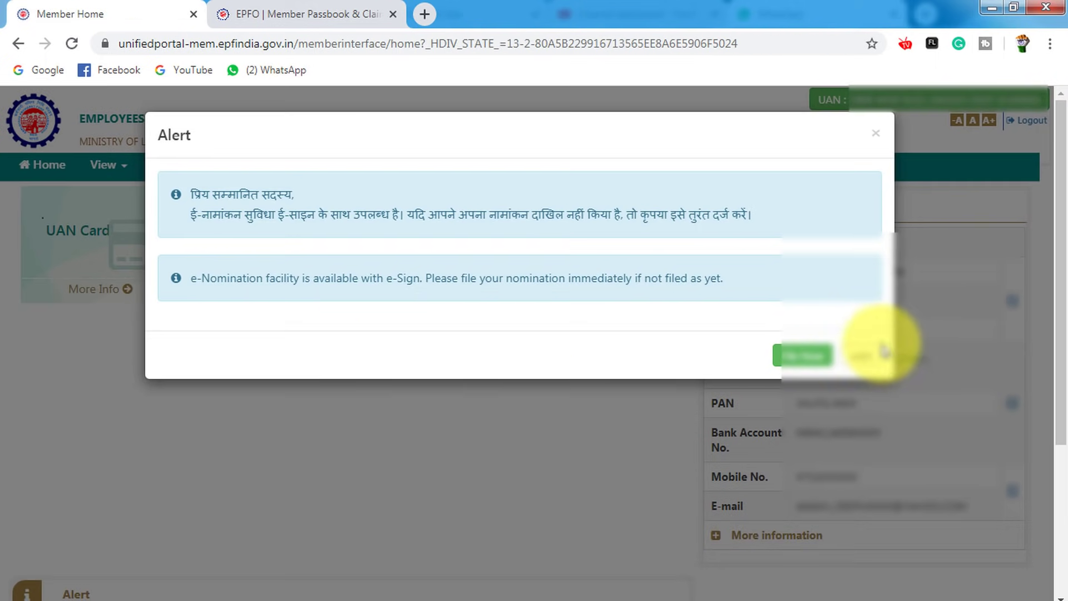
left_click(869, 357)
left_click(348, 167)
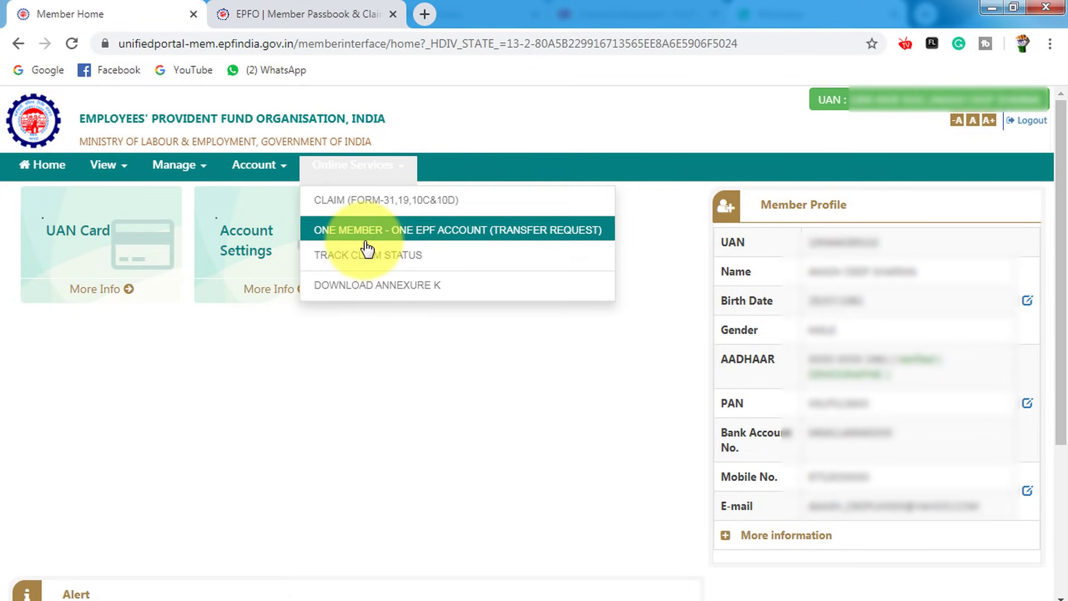
left_click(384, 265)
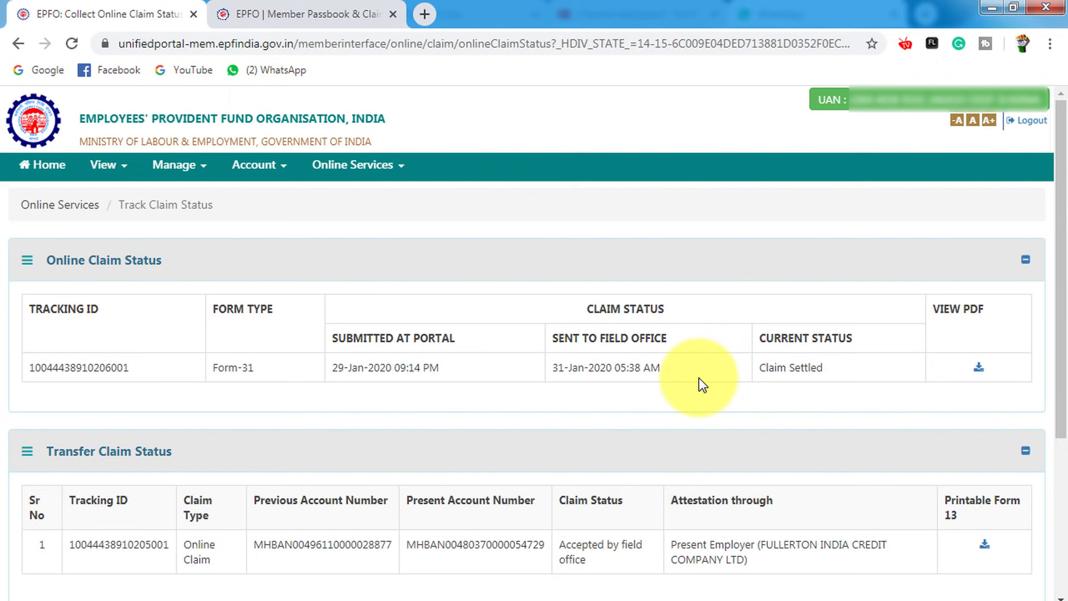
Step: Bring up the Passbook claim details showing the Form-31 house-construction claim Settled with ₹592400 approved
key("ctrl+Tab")
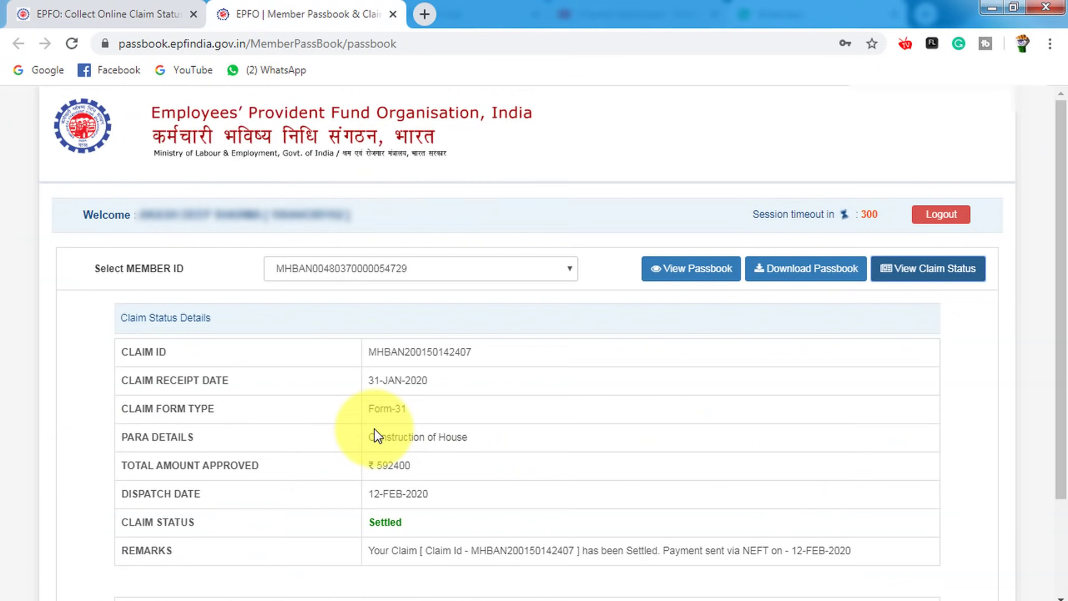